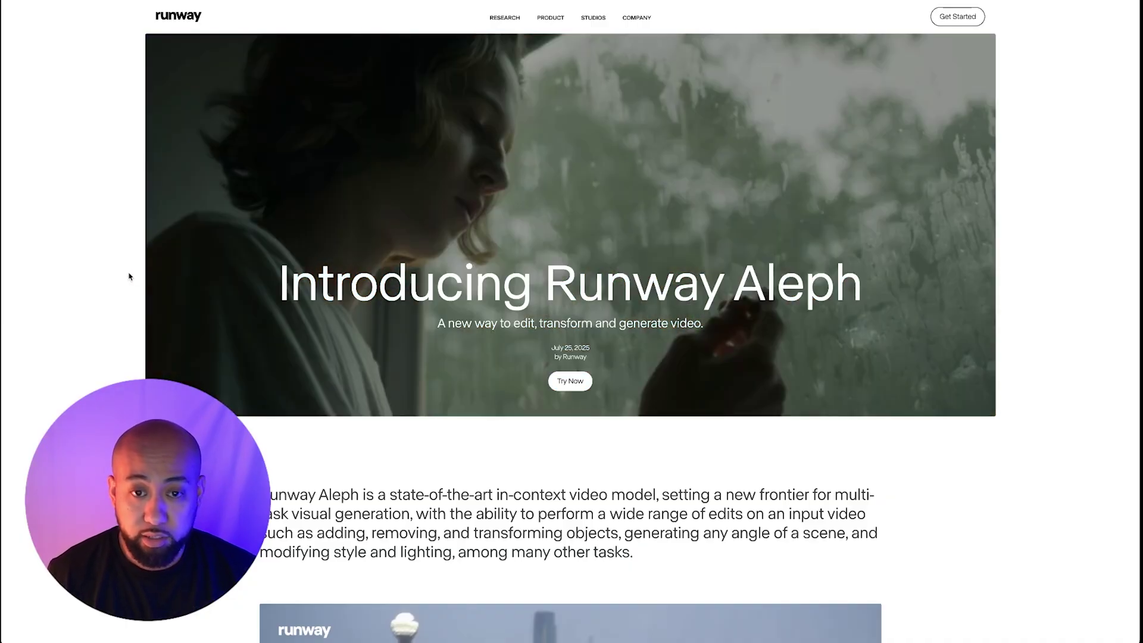
Step: Examine the Wide Shot, Extreme Close-up and Medium Shot examples of generating new camera angles on the Runway Aleph page
scroll(128, 275, down, 8)
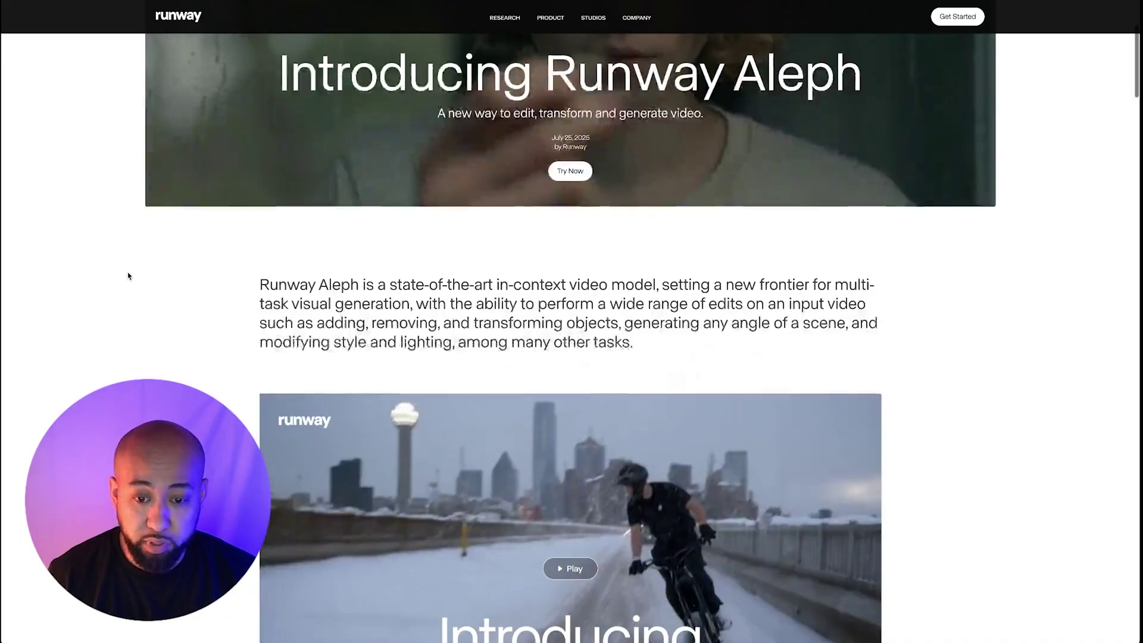
scroll(128, 275, down, 8)
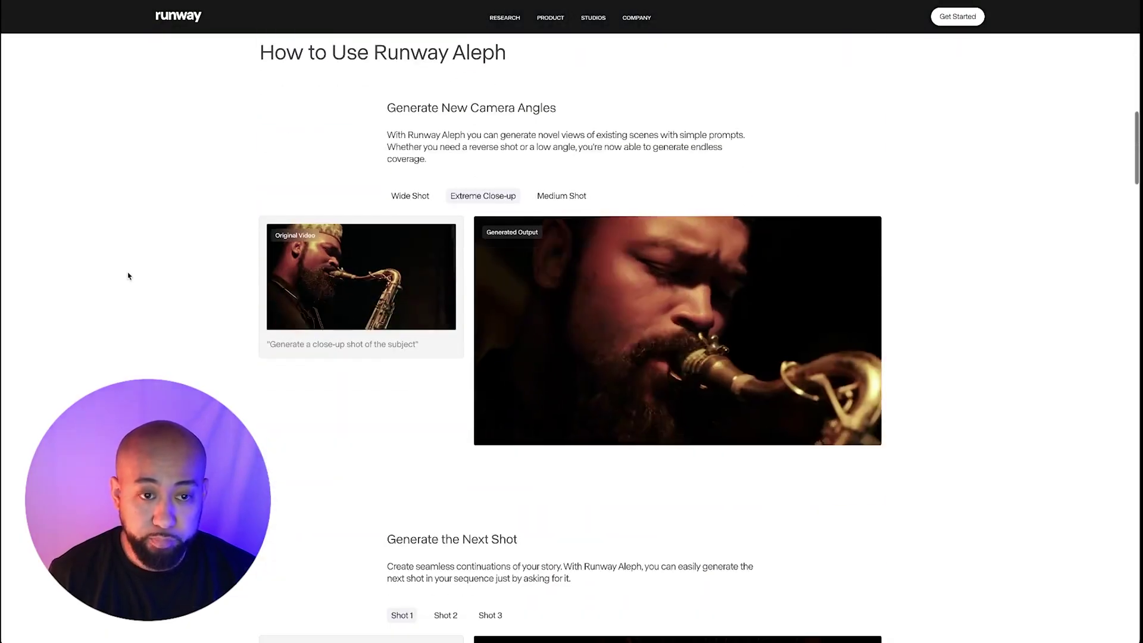
scroll(119, 274, up, 2)
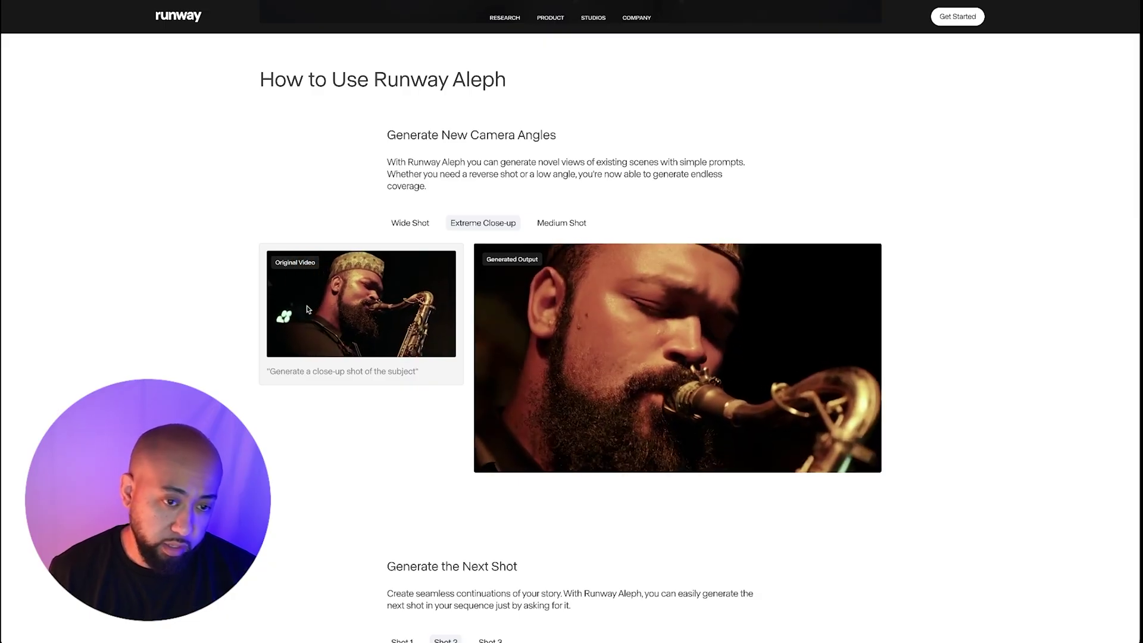
click(403, 225)
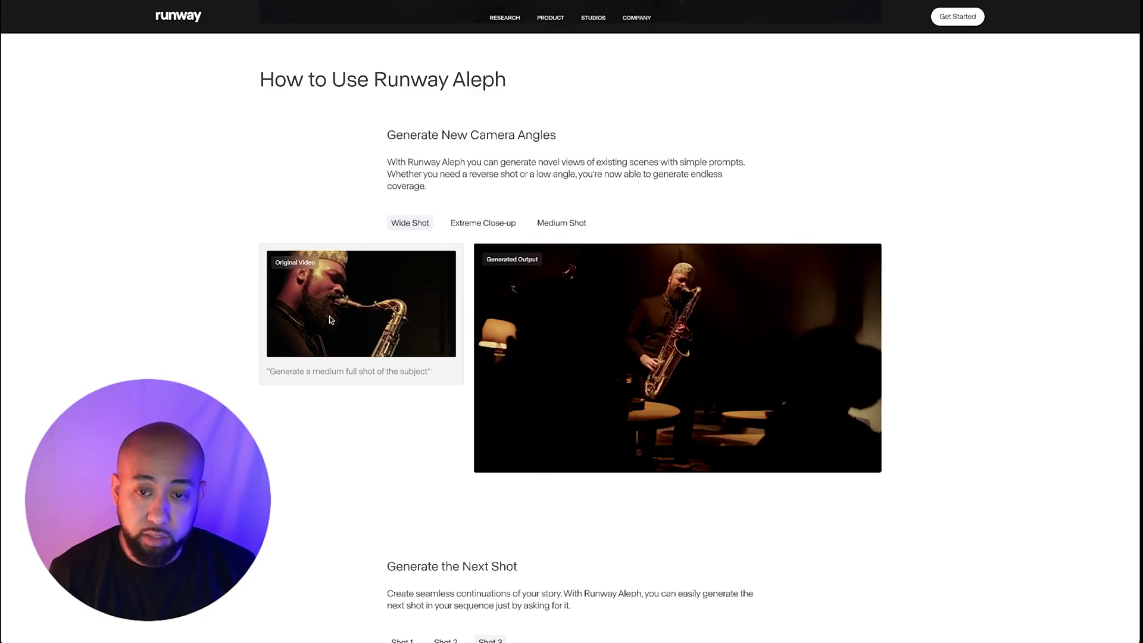
click(506, 224)
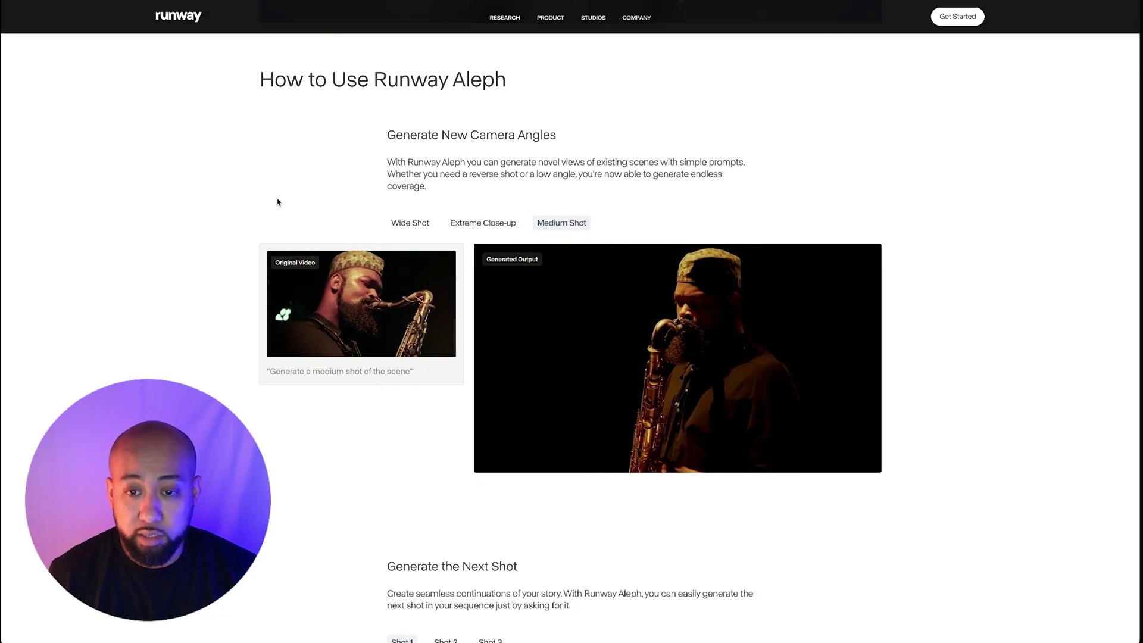
Step: Compare the Shot 2 and Shot 3 example outputs for generating the next shot
scroll(196, 278, down, 7)
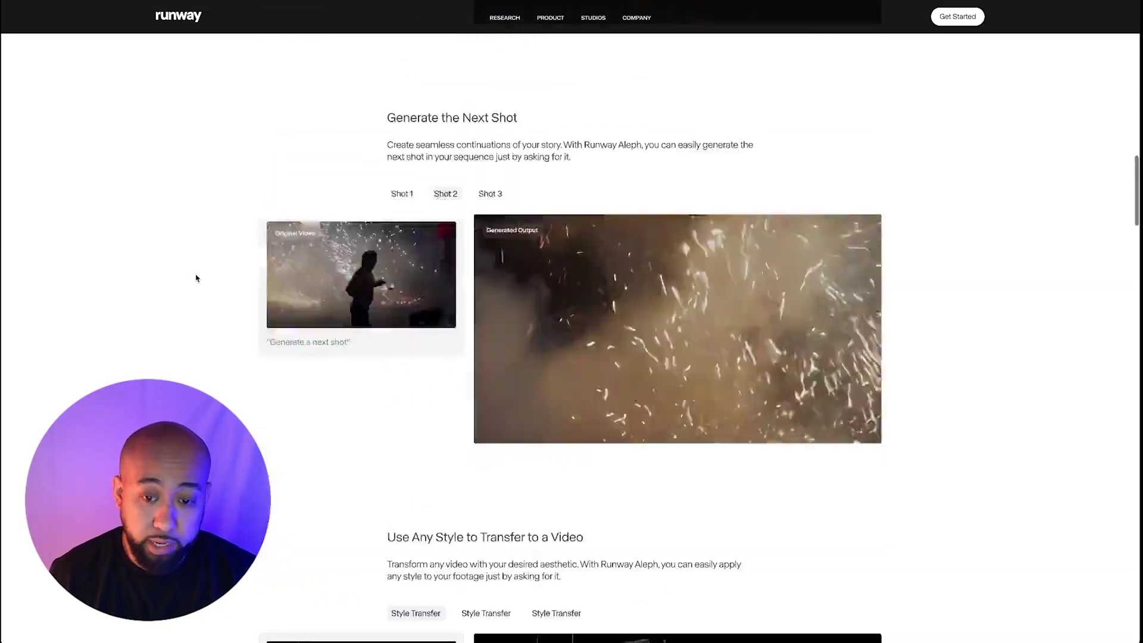
scroll(196, 277, down, 3)
scroll(196, 275, up, 4)
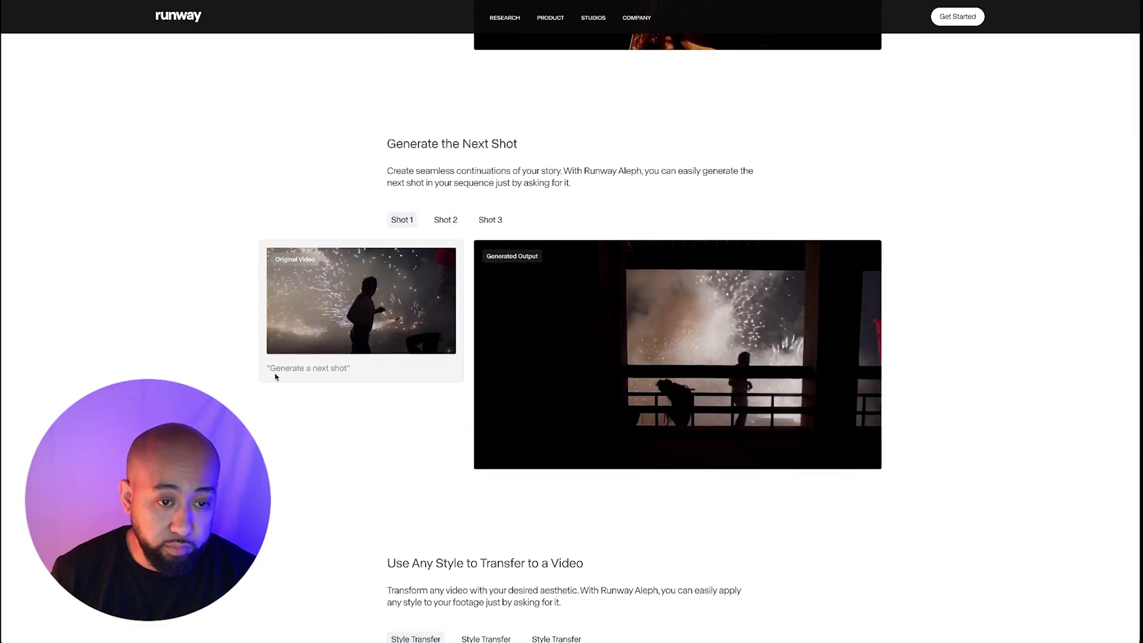
click(443, 220)
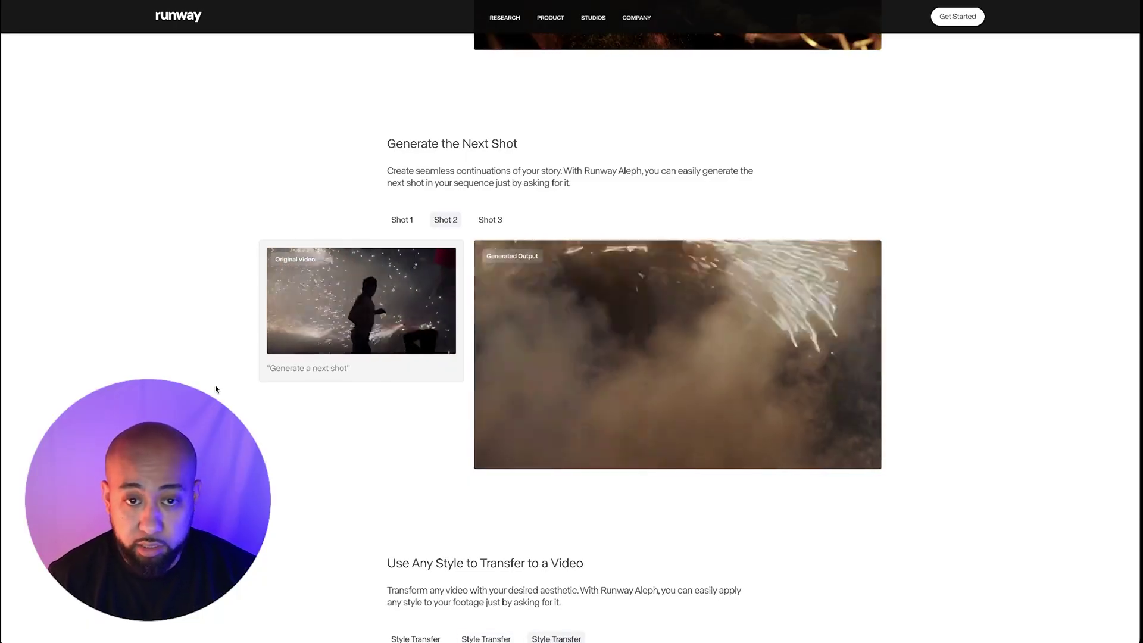
click(495, 221)
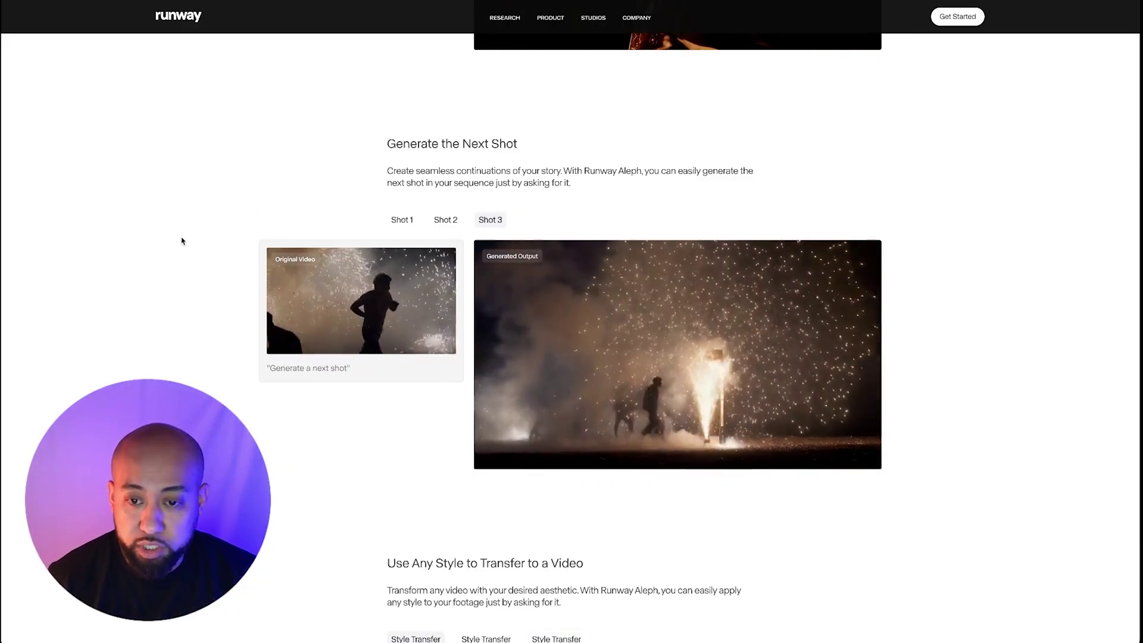
Step: View the style transfer examples, including the second one, and continue through the rest of the page
scroll(182, 240, down, 6)
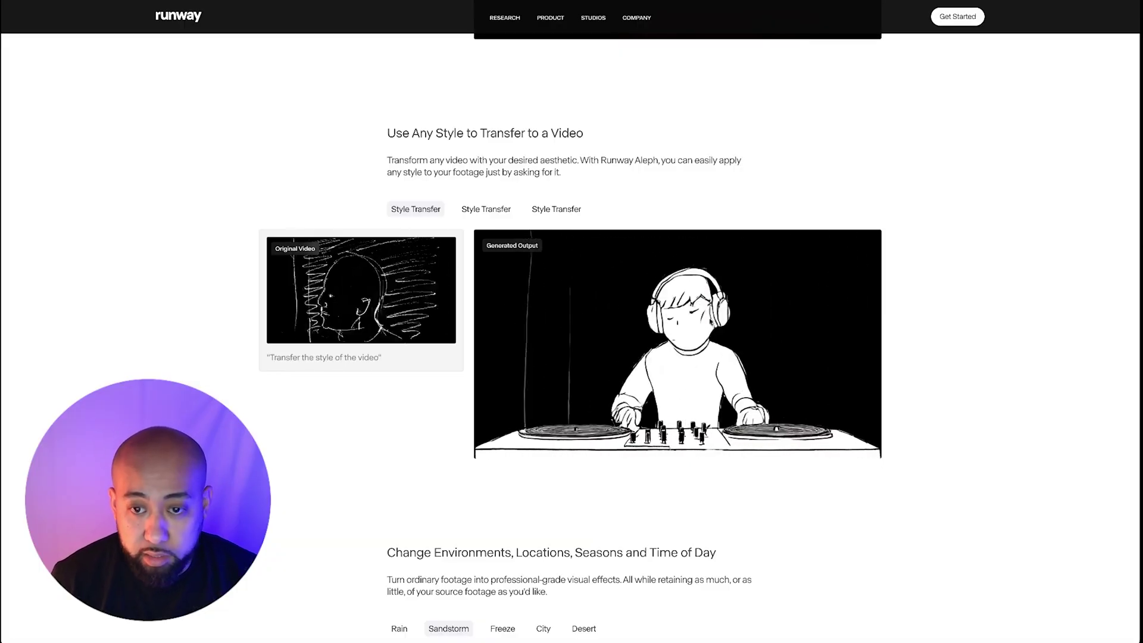
click(473, 213)
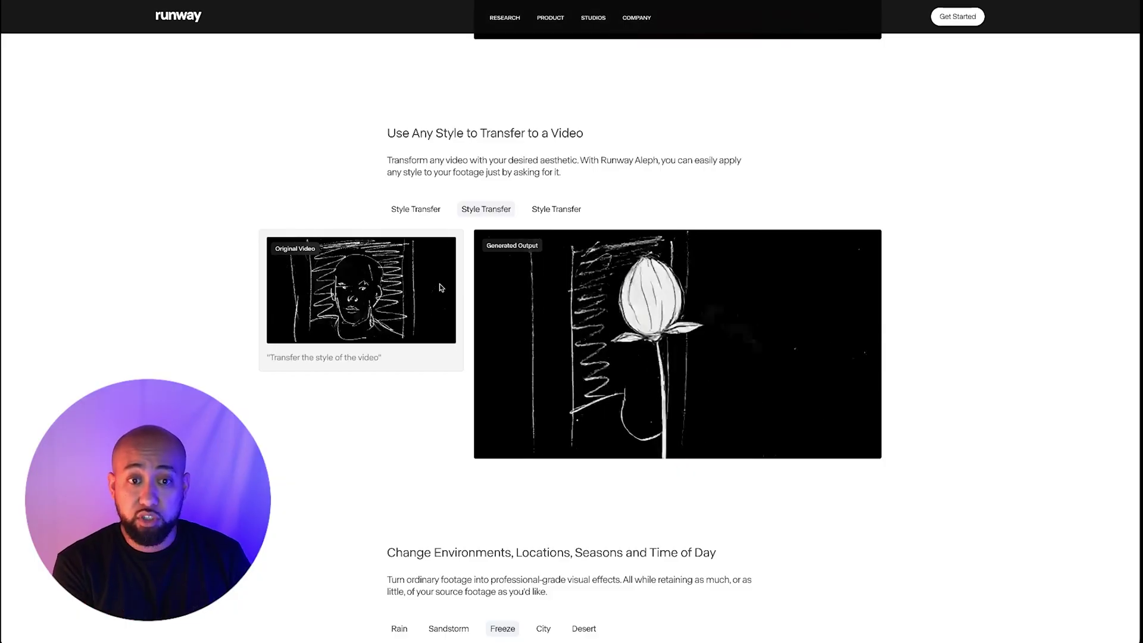
scroll(441, 287, down, 15)
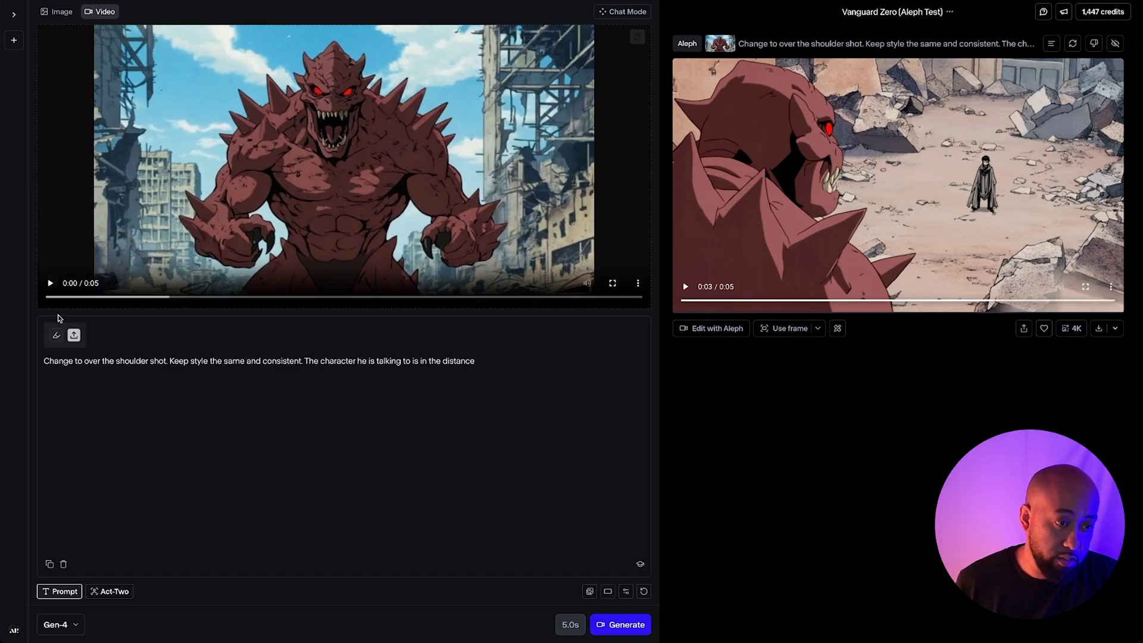
Step: Play the source monster clip and the generated over-the-shoulder video, enlarging the output view
click(51, 285)
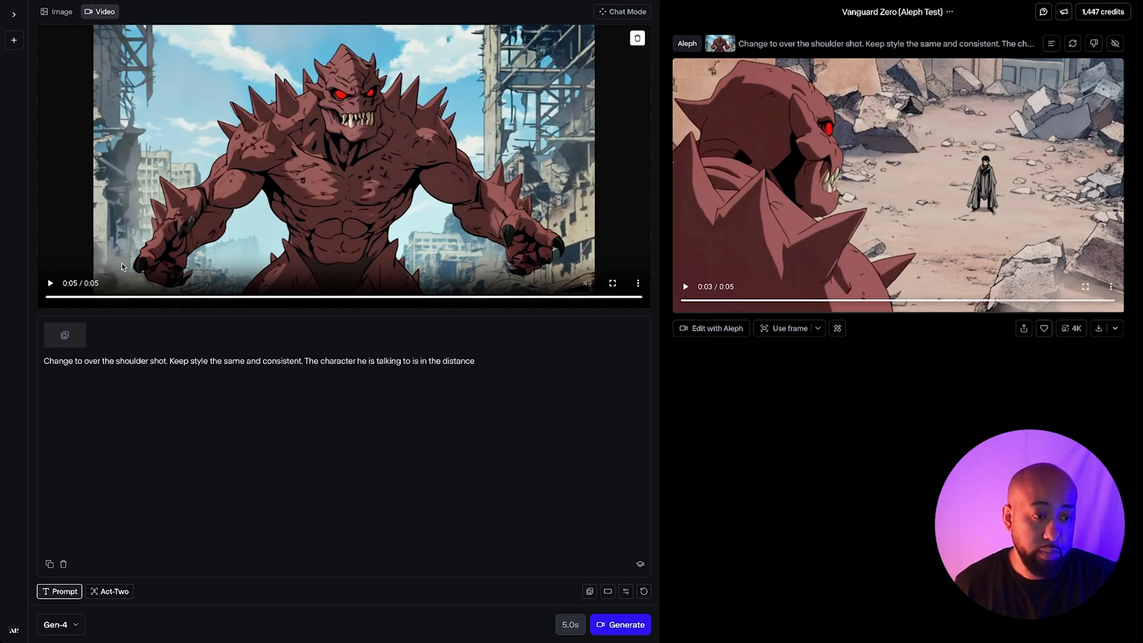
drag(658, 261, 496, 268)
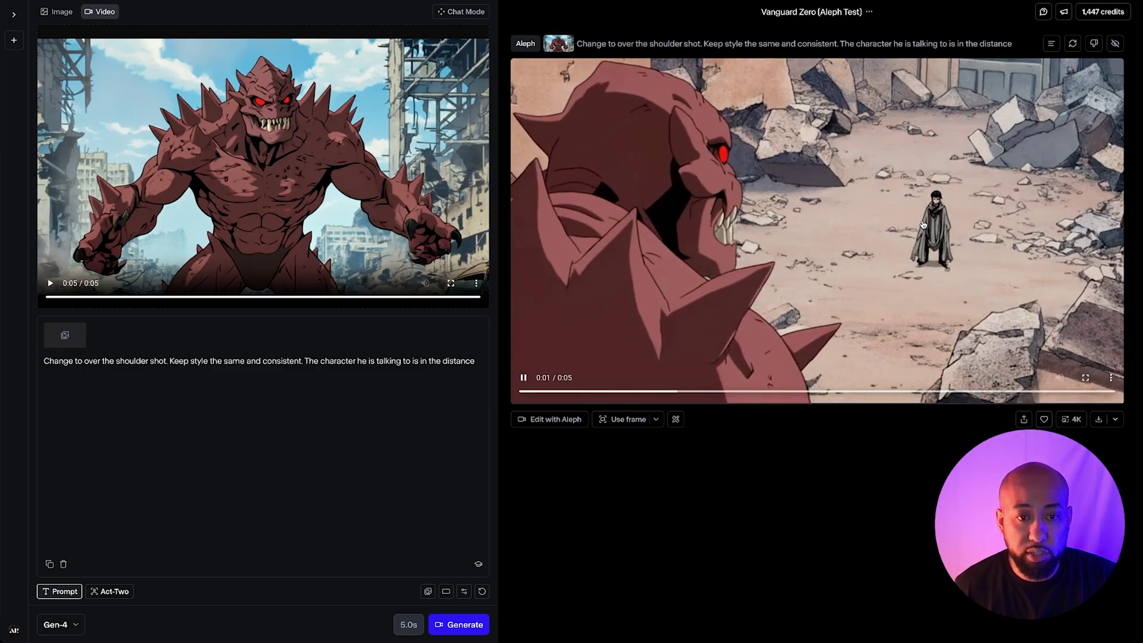
click(524, 377)
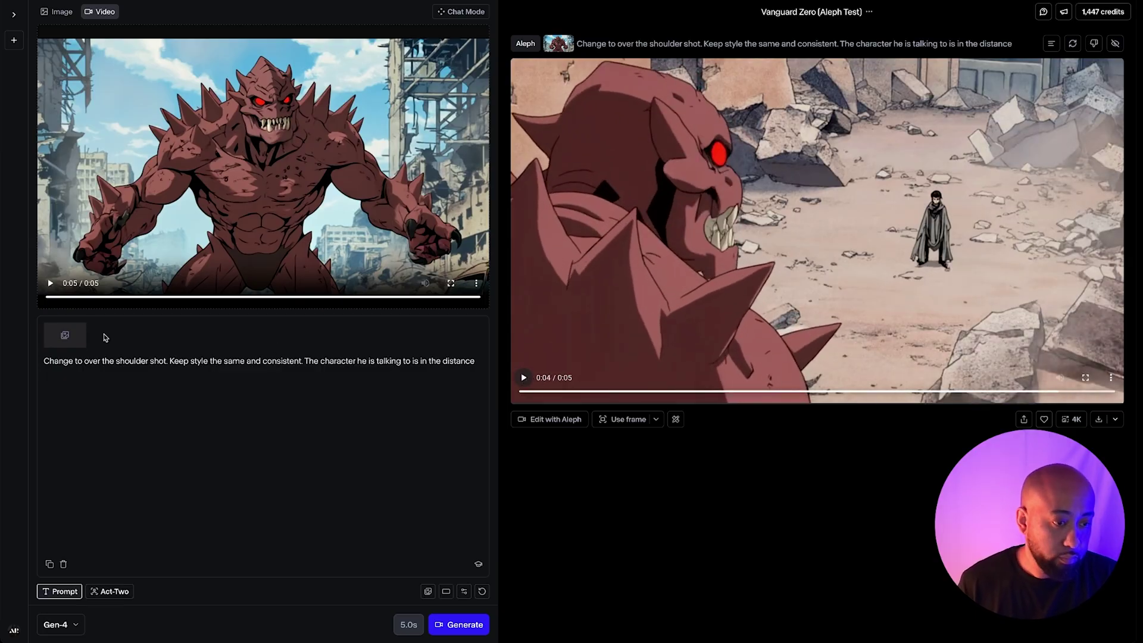
Step: Look at the image generation mode with its saved references and return to video mode
click(108, 360)
mouse_move(68, 345)
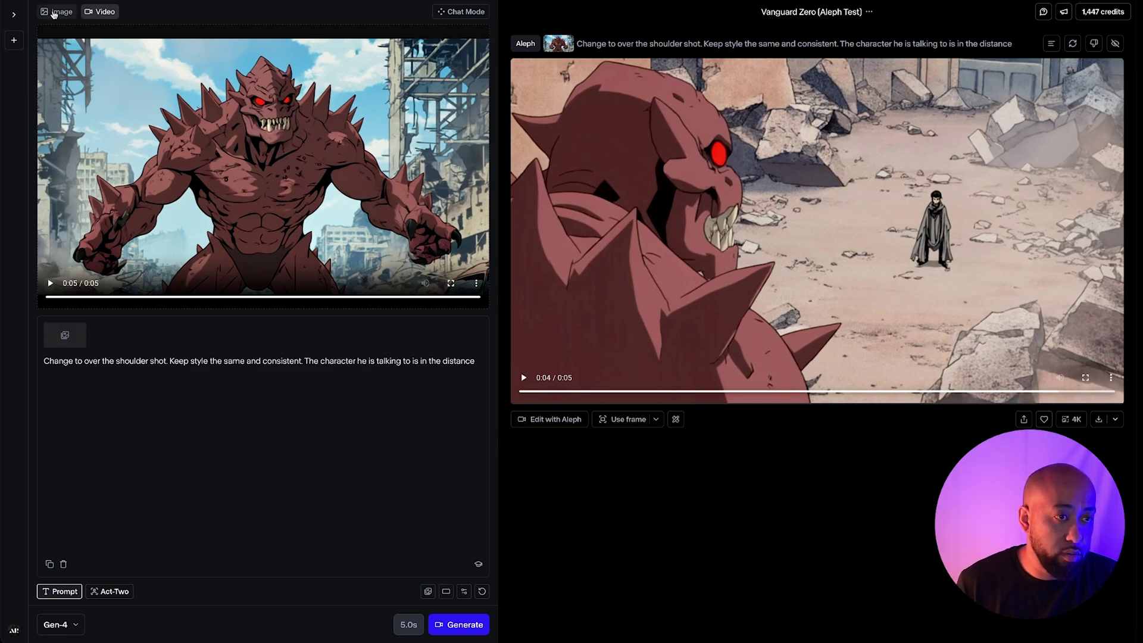
click(60, 14)
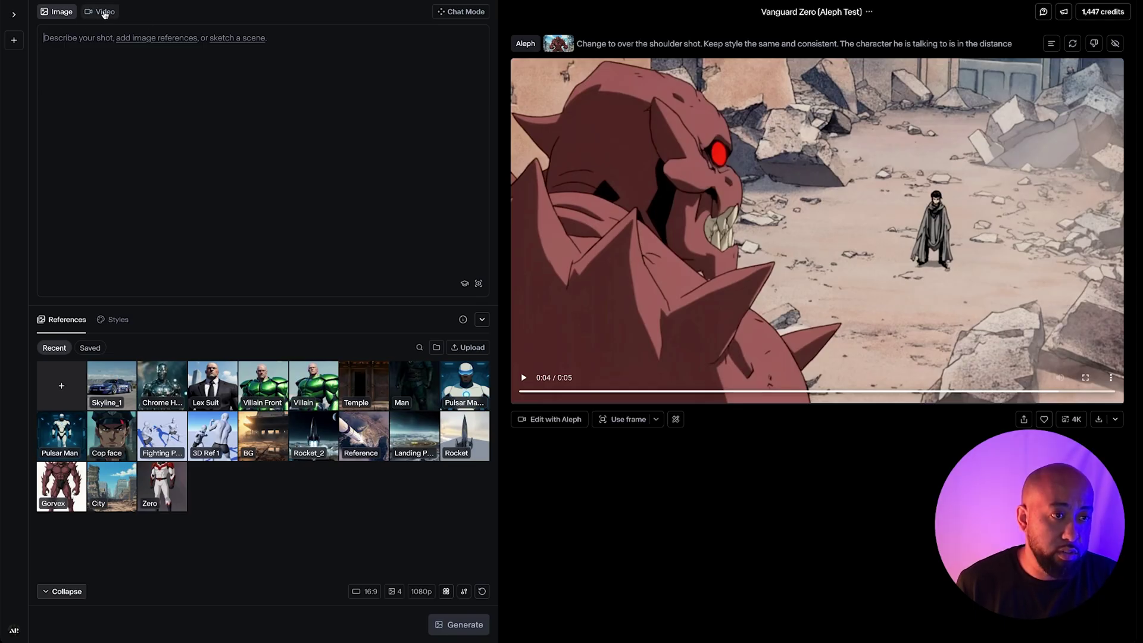
click(105, 13)
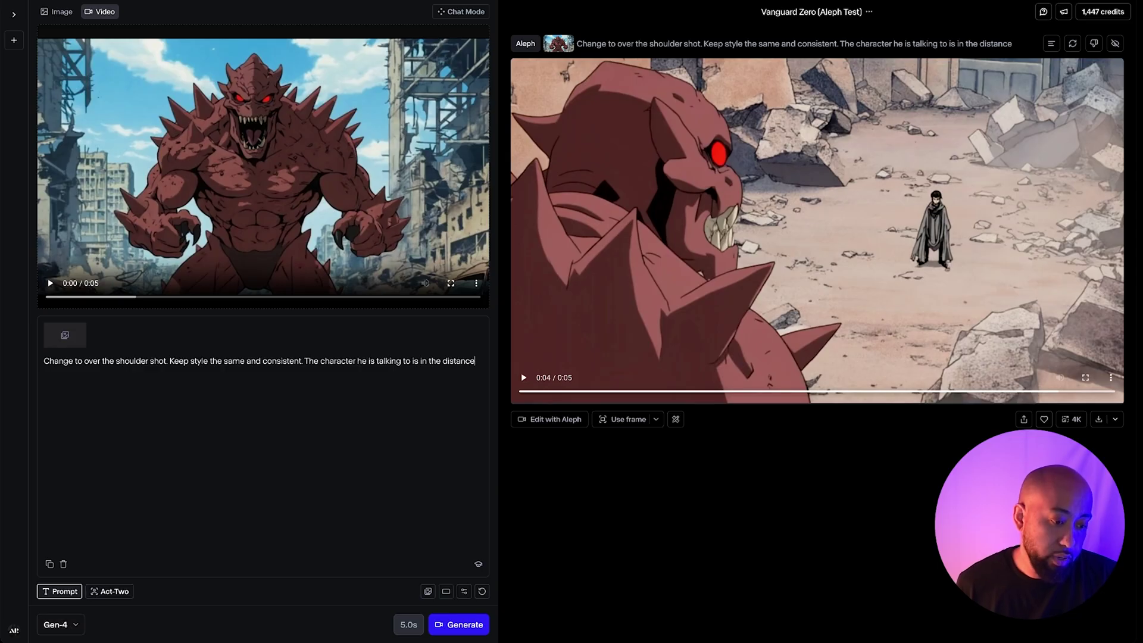
Step: Try the Gen-4 Turbo model, switch back to Gen-4, and reload the monster clip and prompt from the existing generation
click(66, 628)
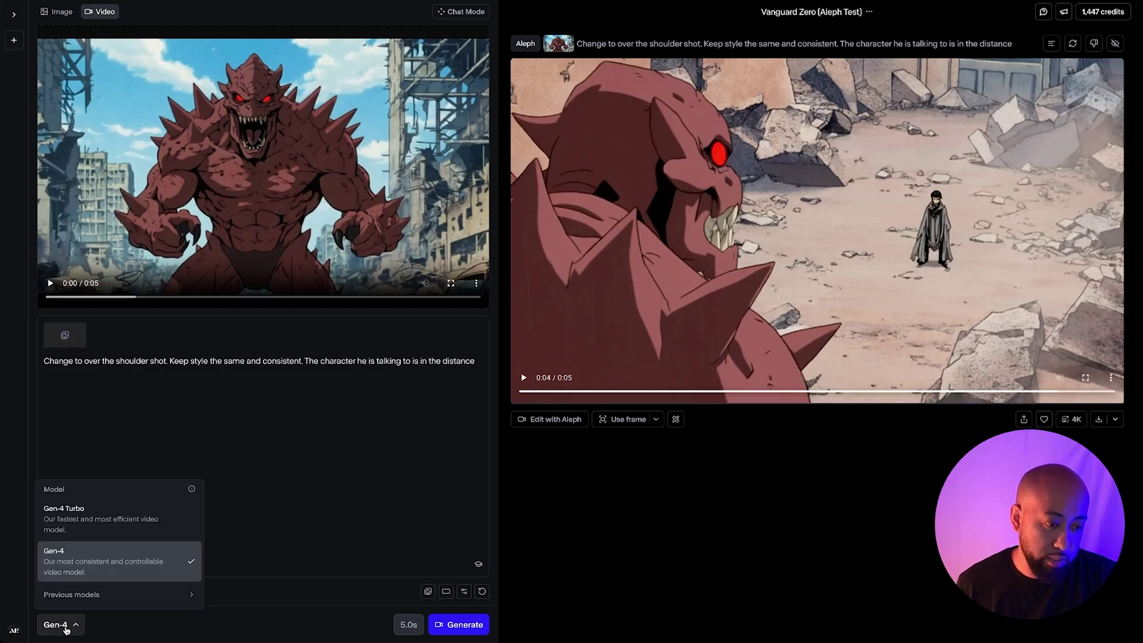
click(89, 512)
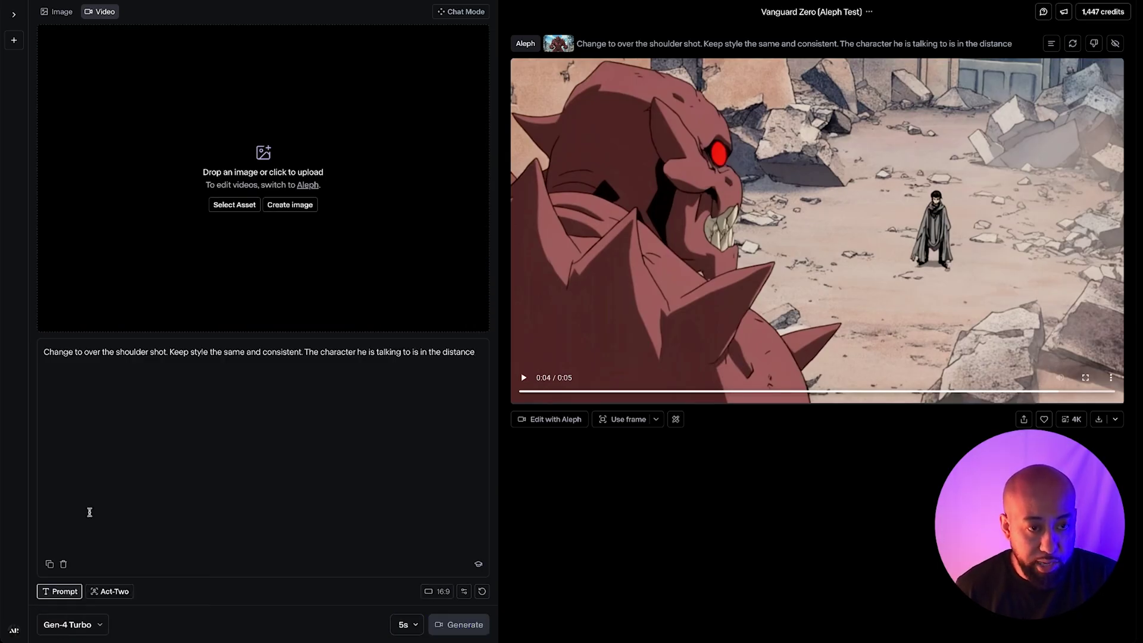
click(80, 624)
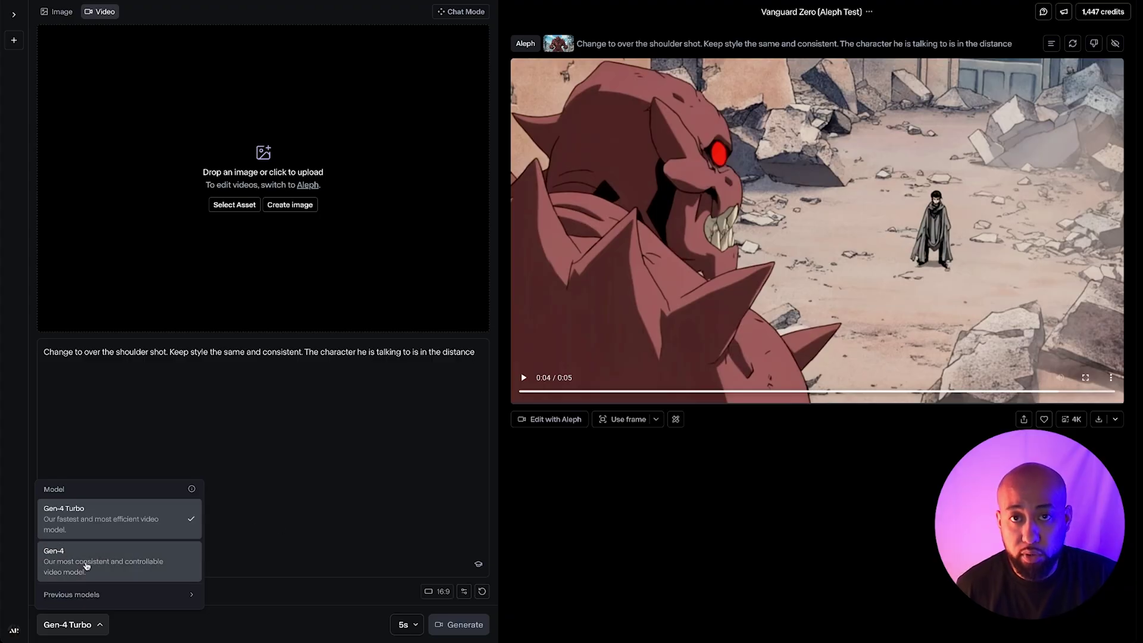
click(87, 565)
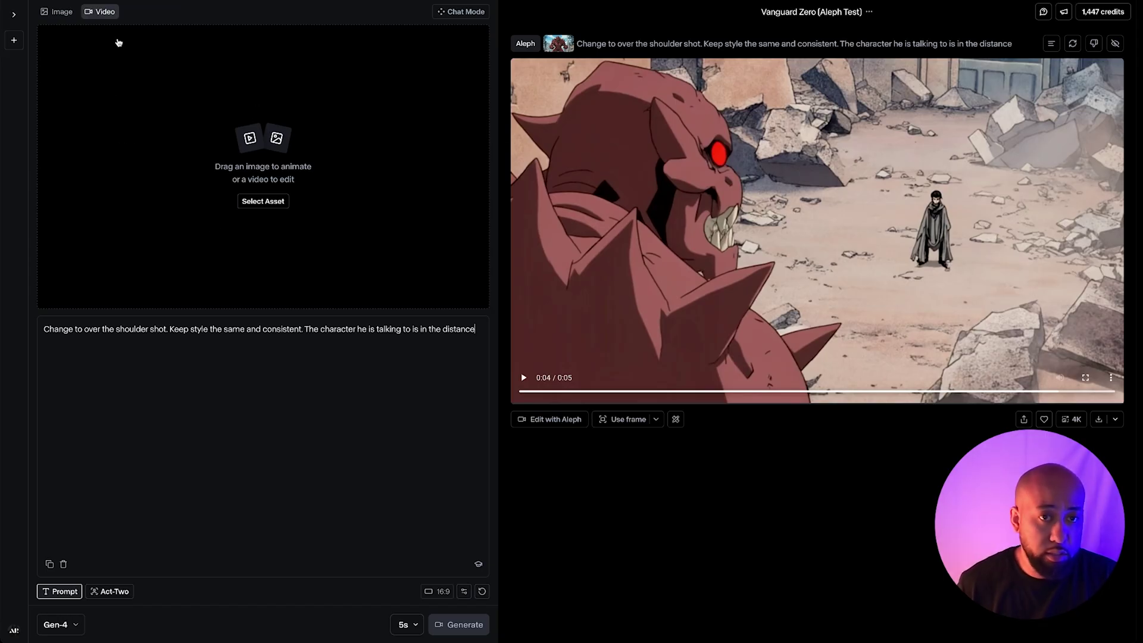
click(1072, 45)
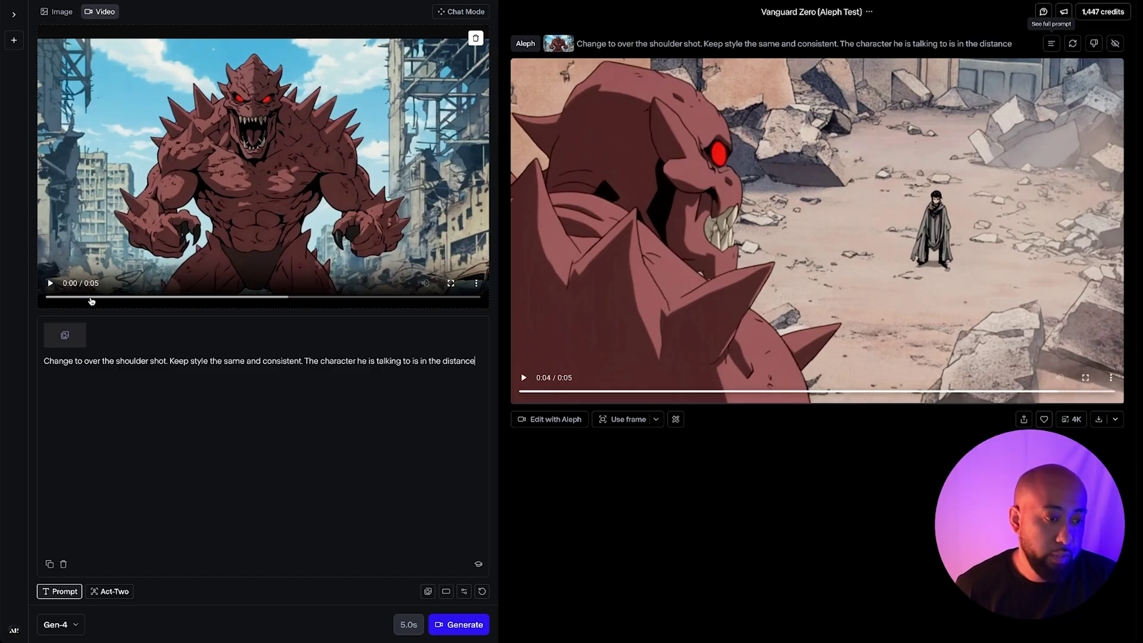
Step: Upload the hero character image as a reference, widen the output view, and check the image in its full-size preview
mouse_move(64, 347)
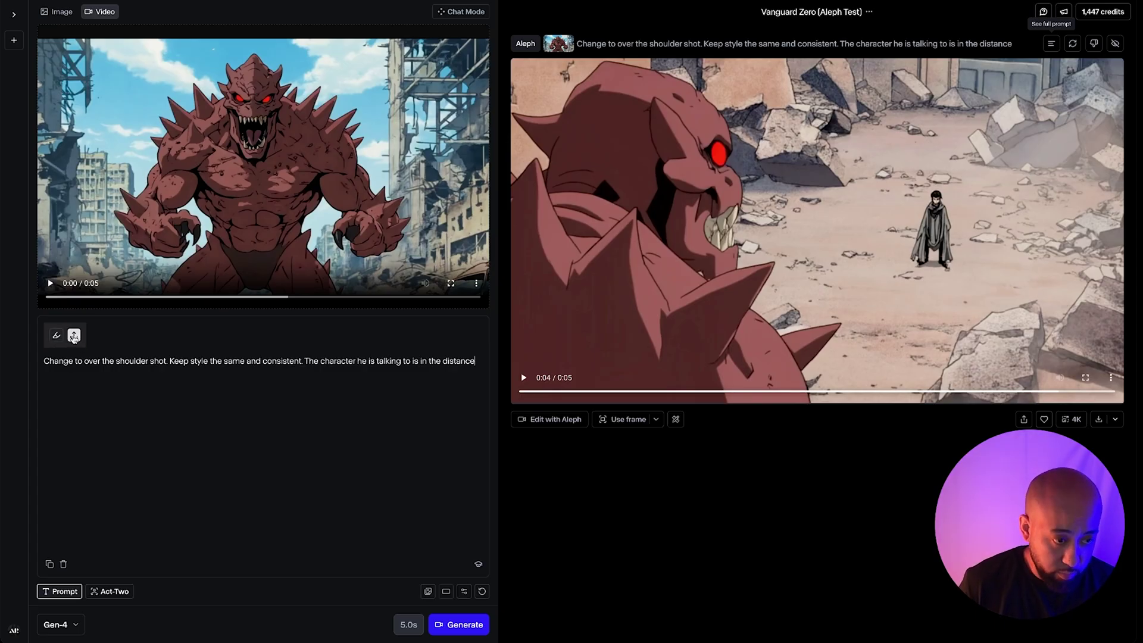
click(74, 335)
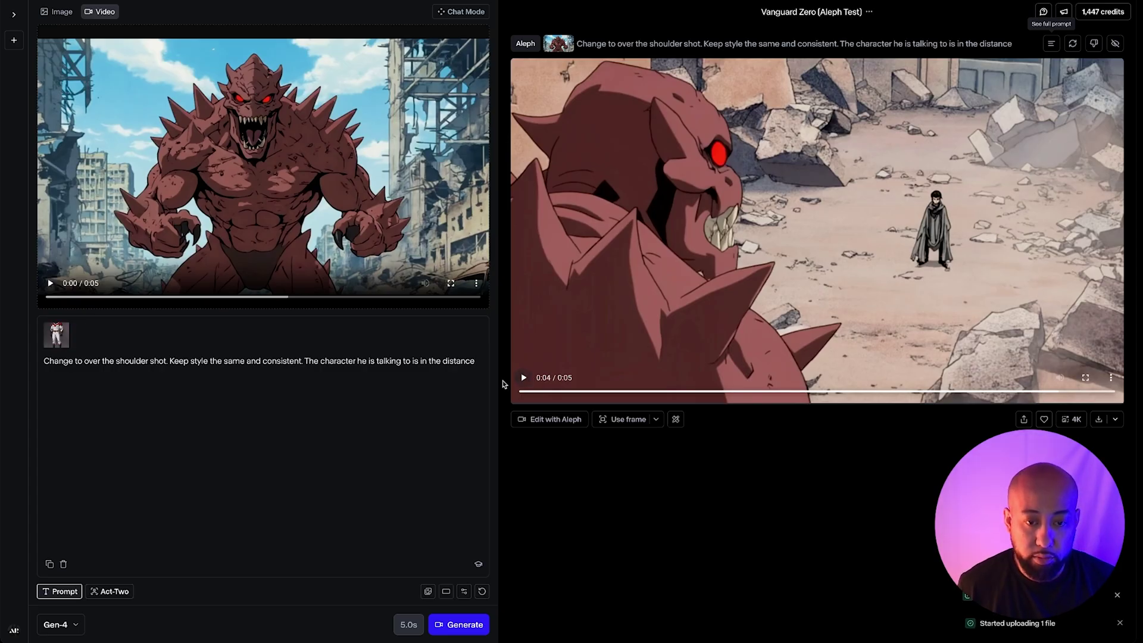
drag(497, 385, 454, 389)
click(59, 334)
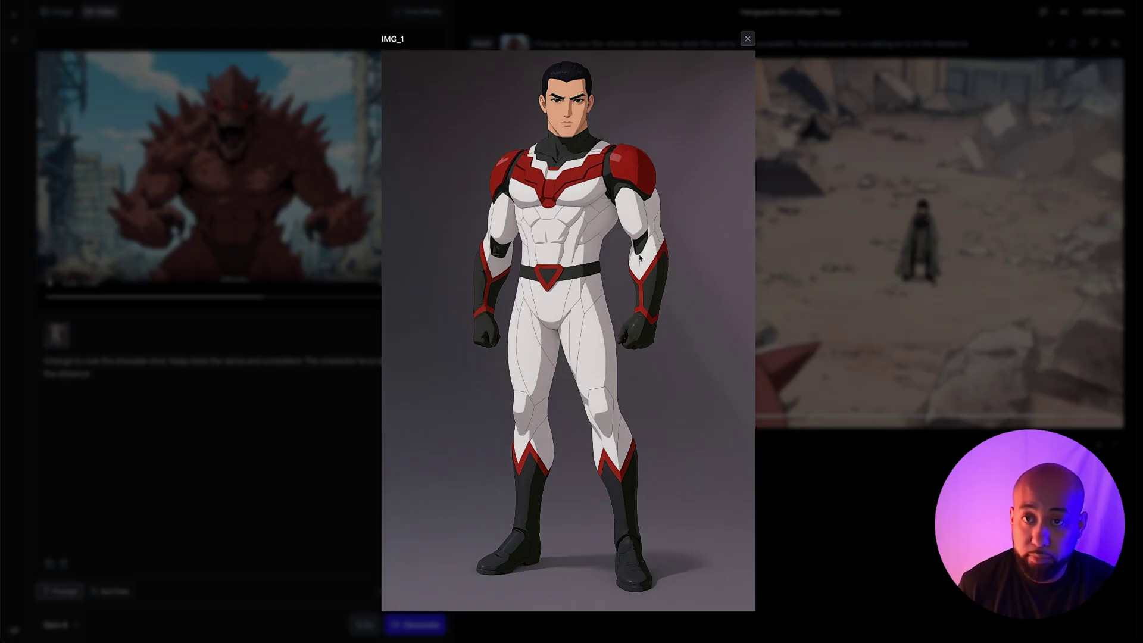
click(747, 40)
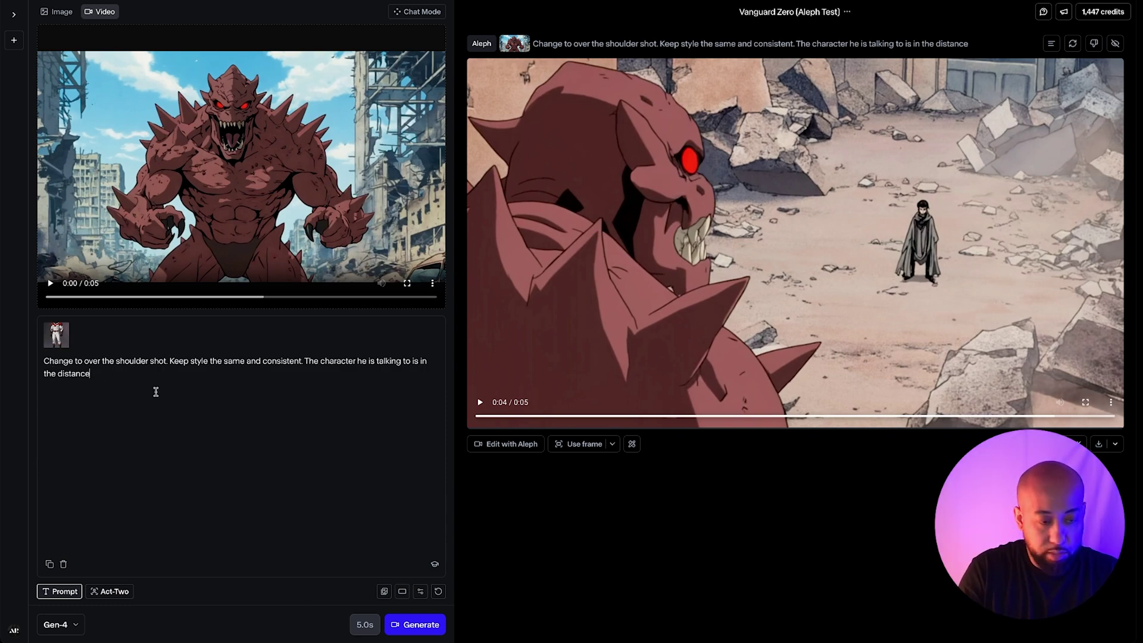
Step: Append "Keep environment the same and consistent." to the prompt and generate the video
text(.)
text(Keep environment the same and consistent.)
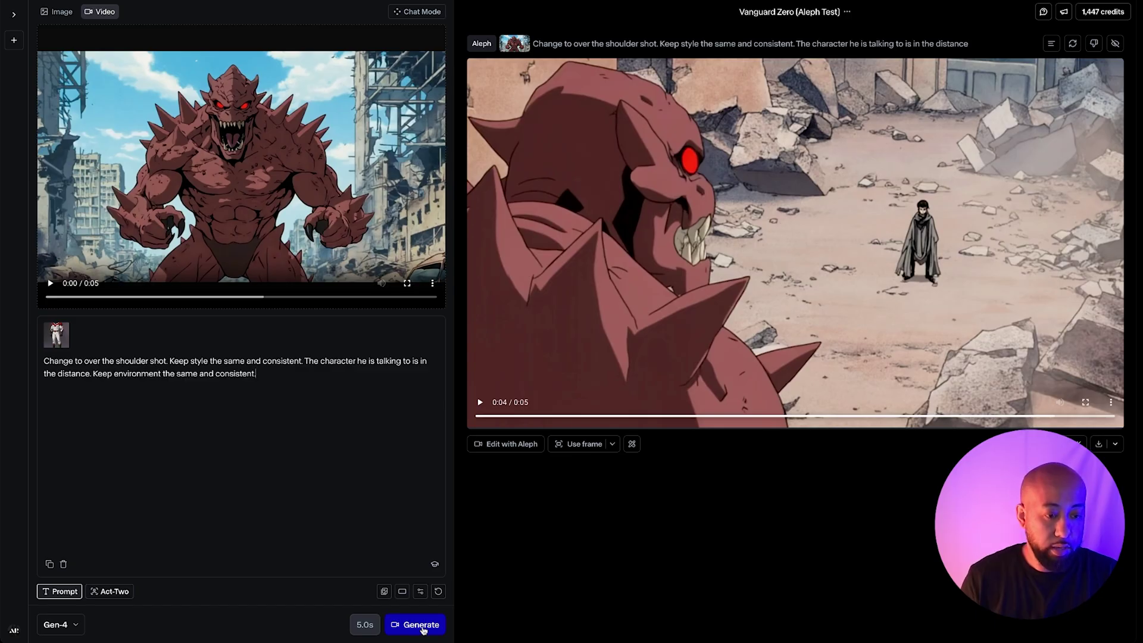
click(421, 624)
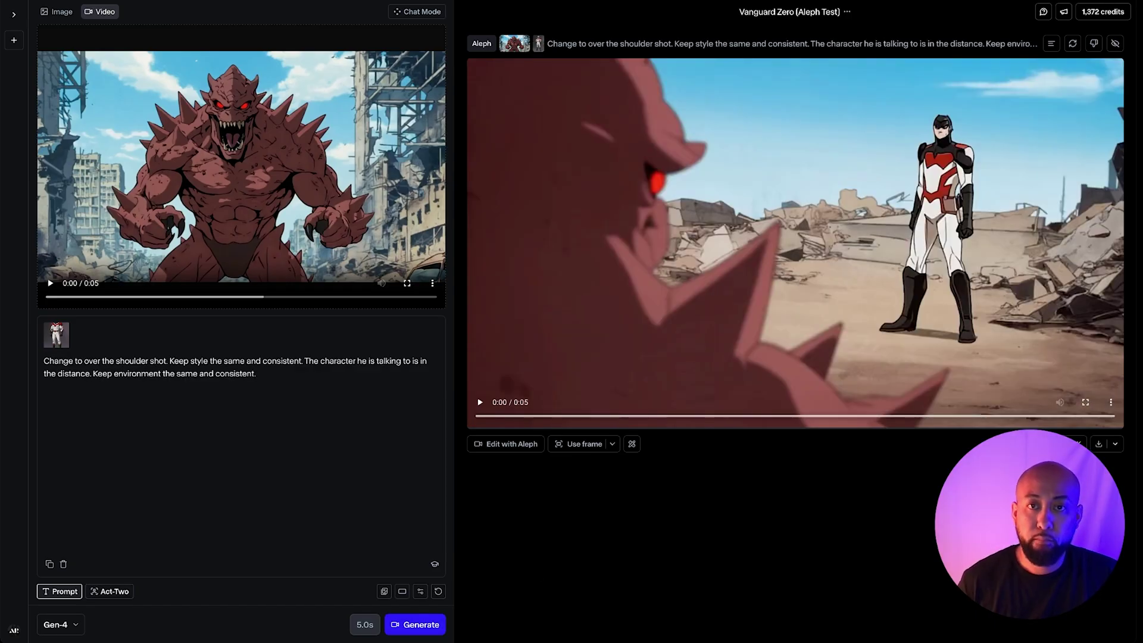
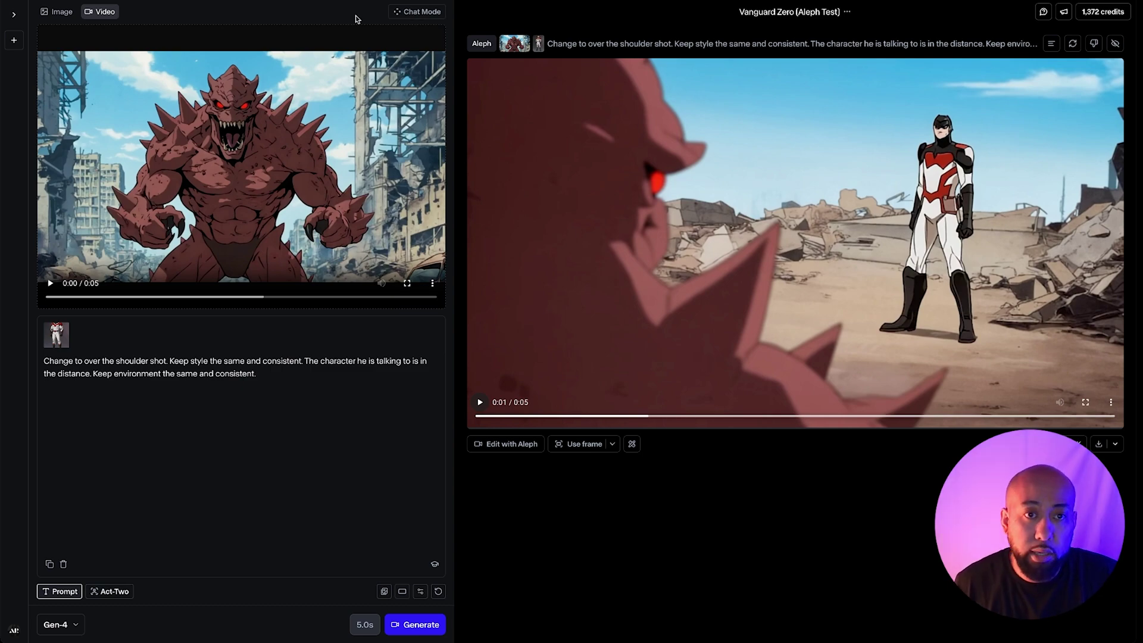
Step: In Chat Mode, attach the monster video and hero image, and request a style-consistent over-the-shoulder shot of the monster looking at the distant hero
click(411, 17)
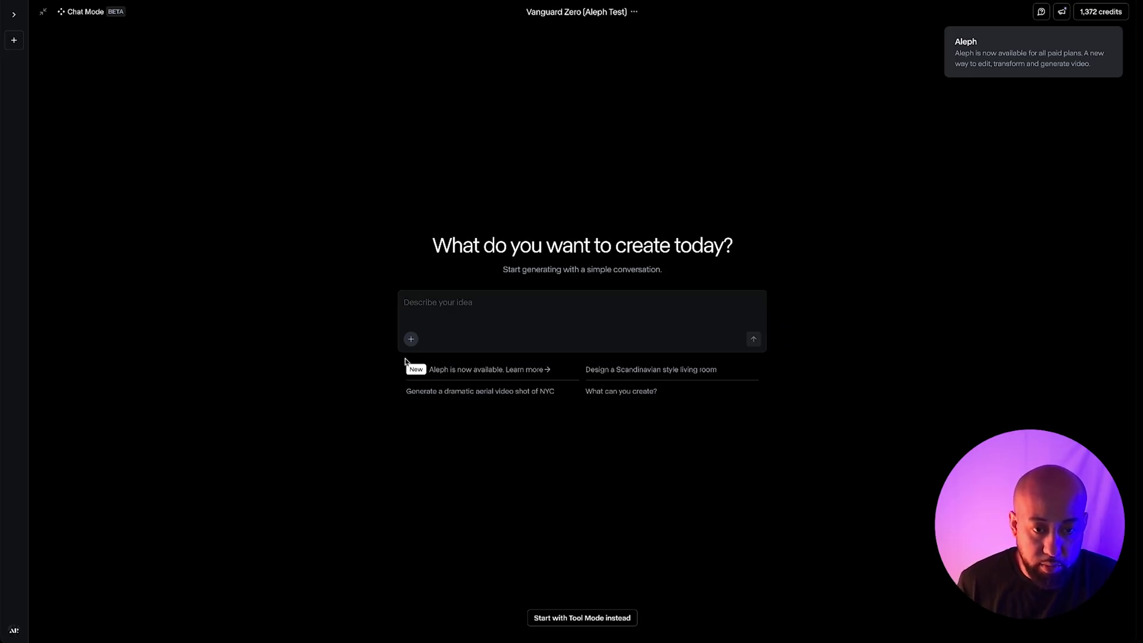
click(410, 340)
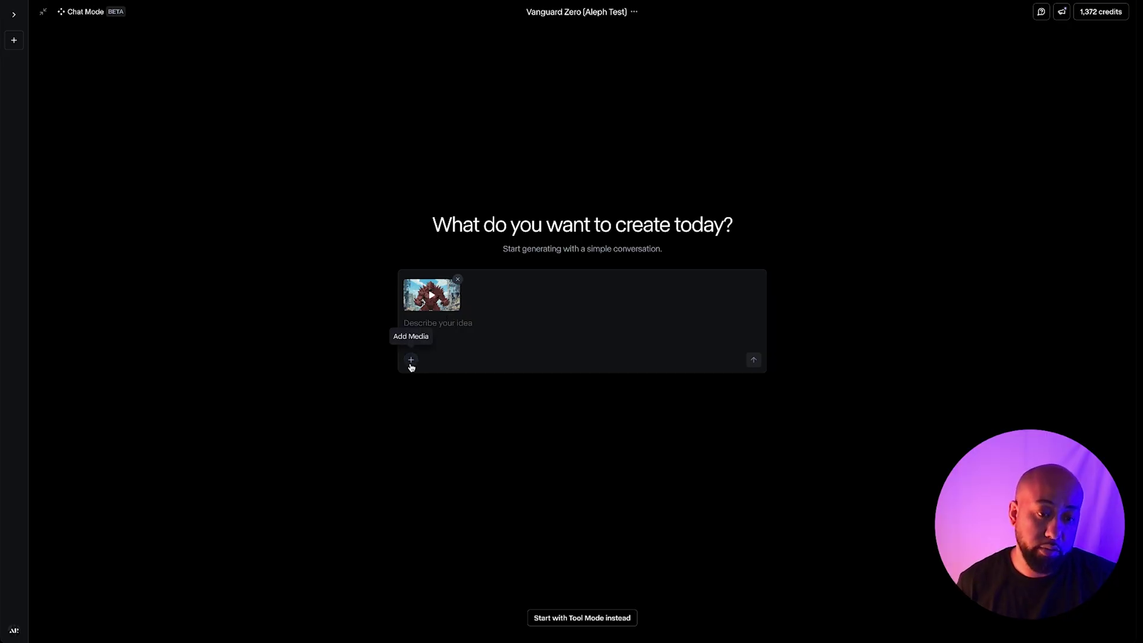
click(411, 361)
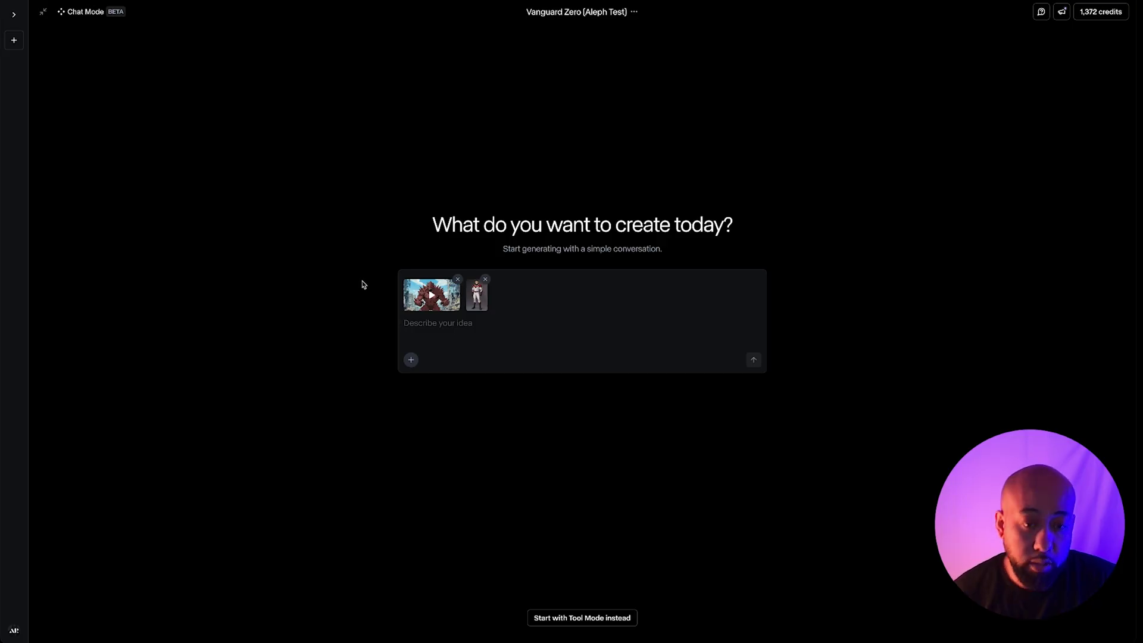
click(488, 327)
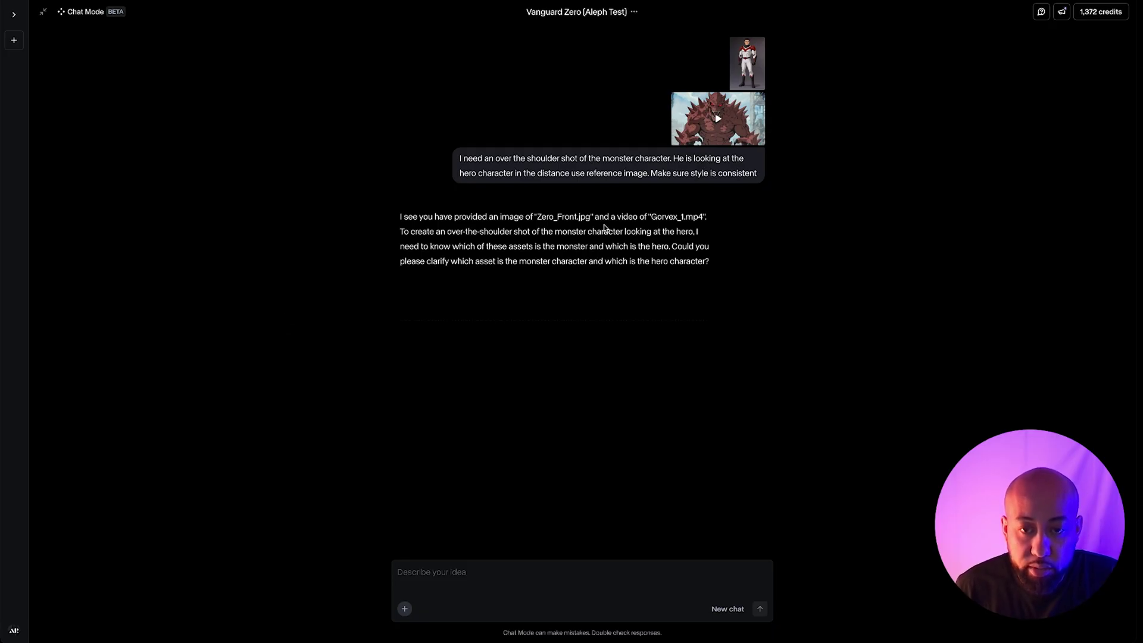
Step: Reply in the chat that Gorvex_1.mp4 is the monster character, and view the resulting over-the-shoulder clip in full screen
drag(648, 216, 703, 212)
key(ctrl+c)
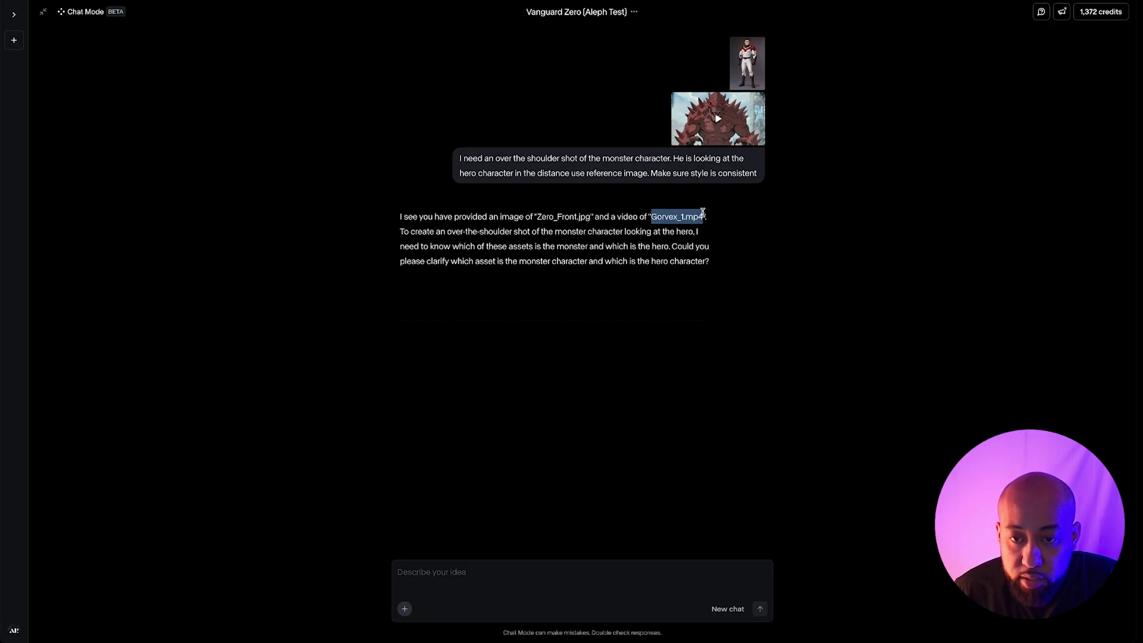
click(487, 572)
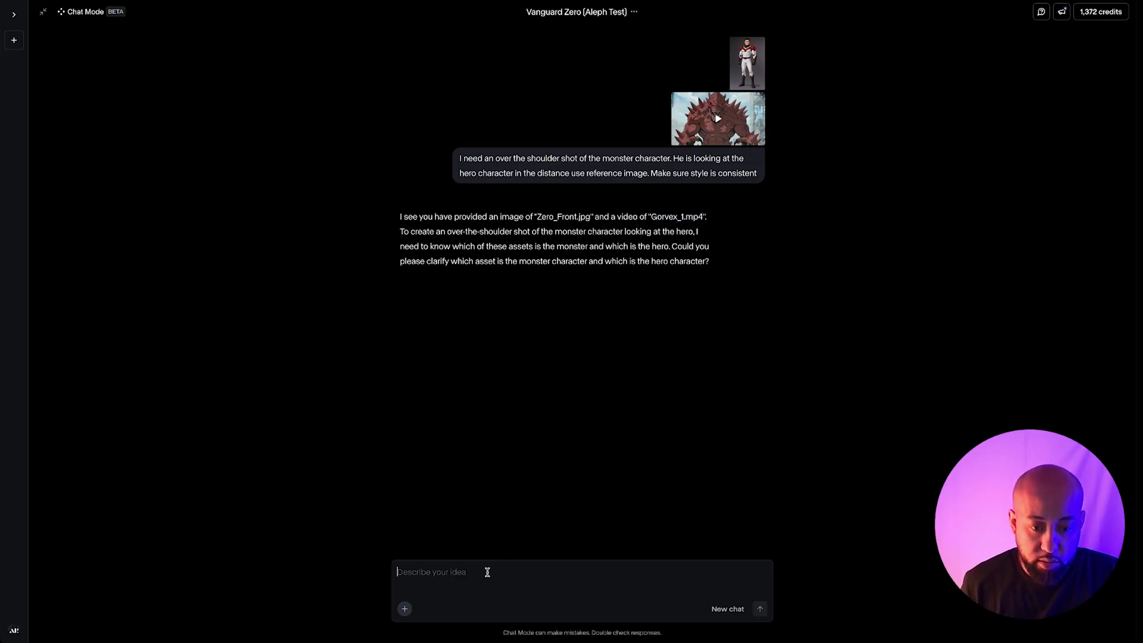
key(ctrl+v)
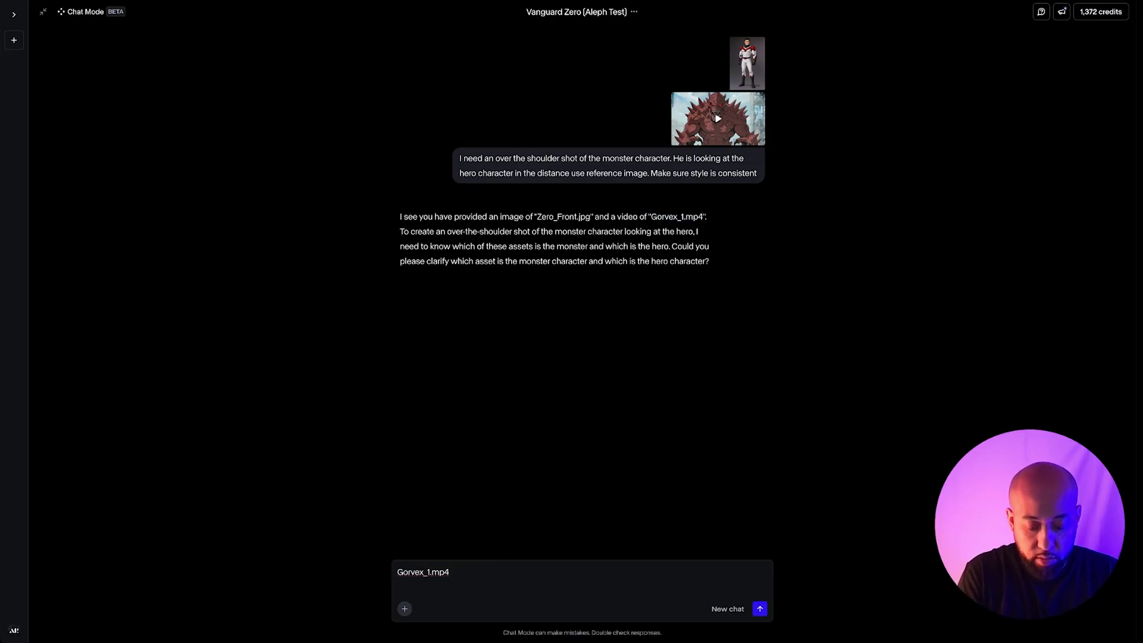
text(is the monster )
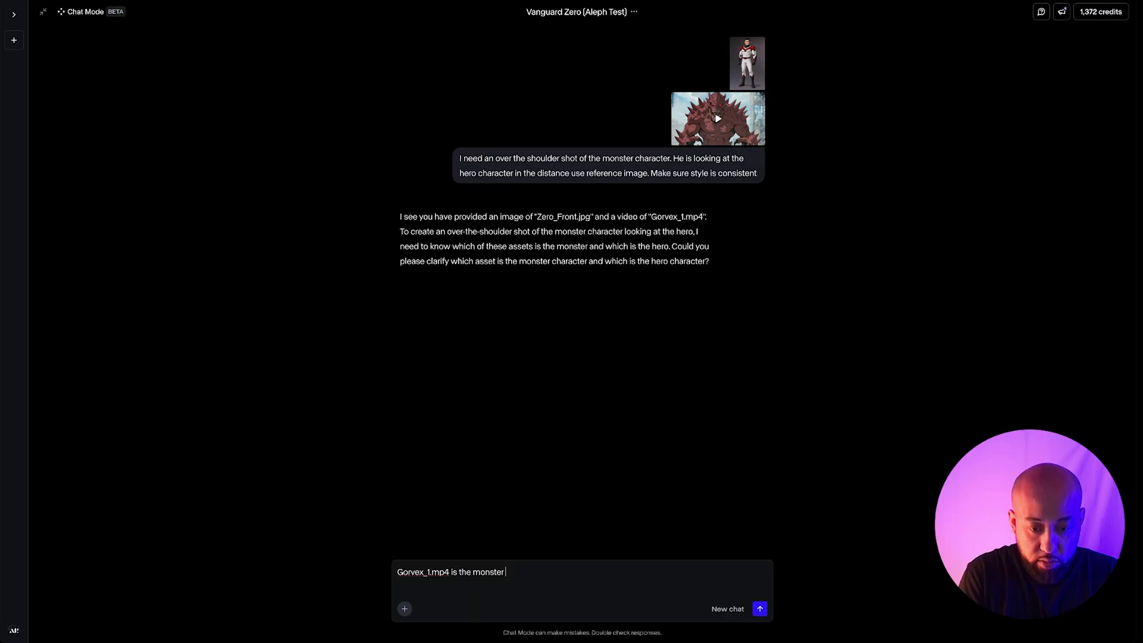
text(character)
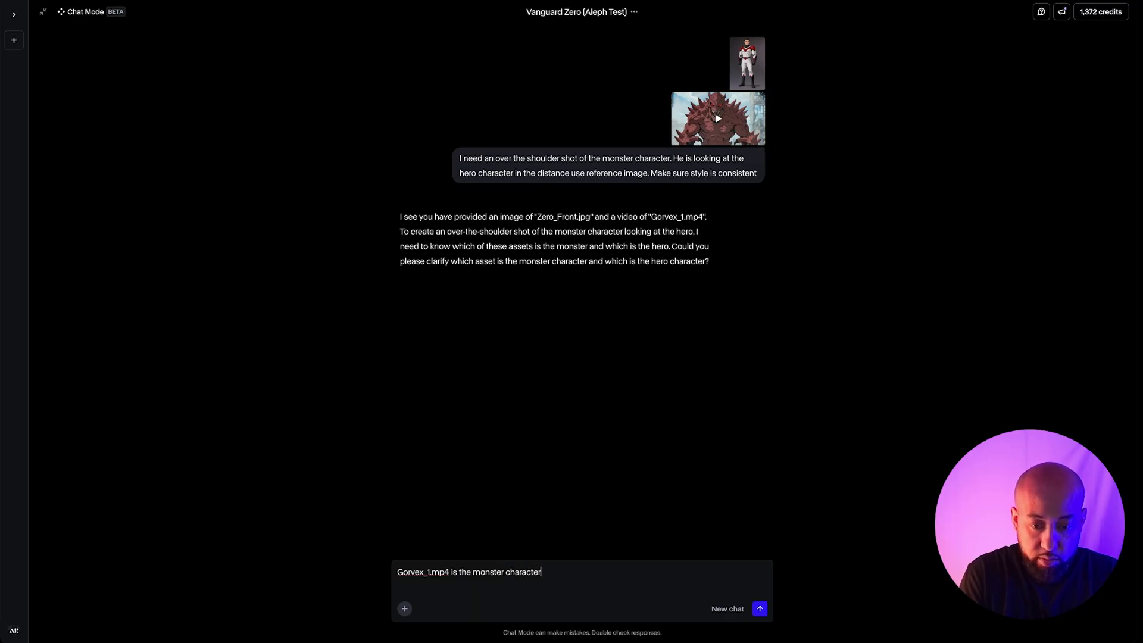
key(Return)
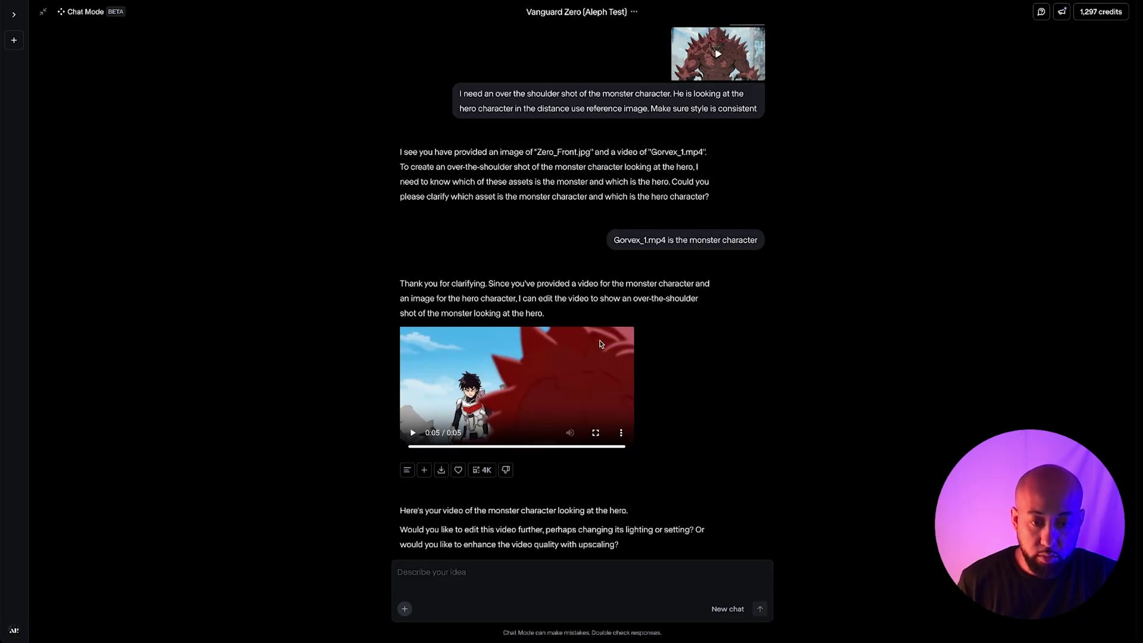
click(596, 433)
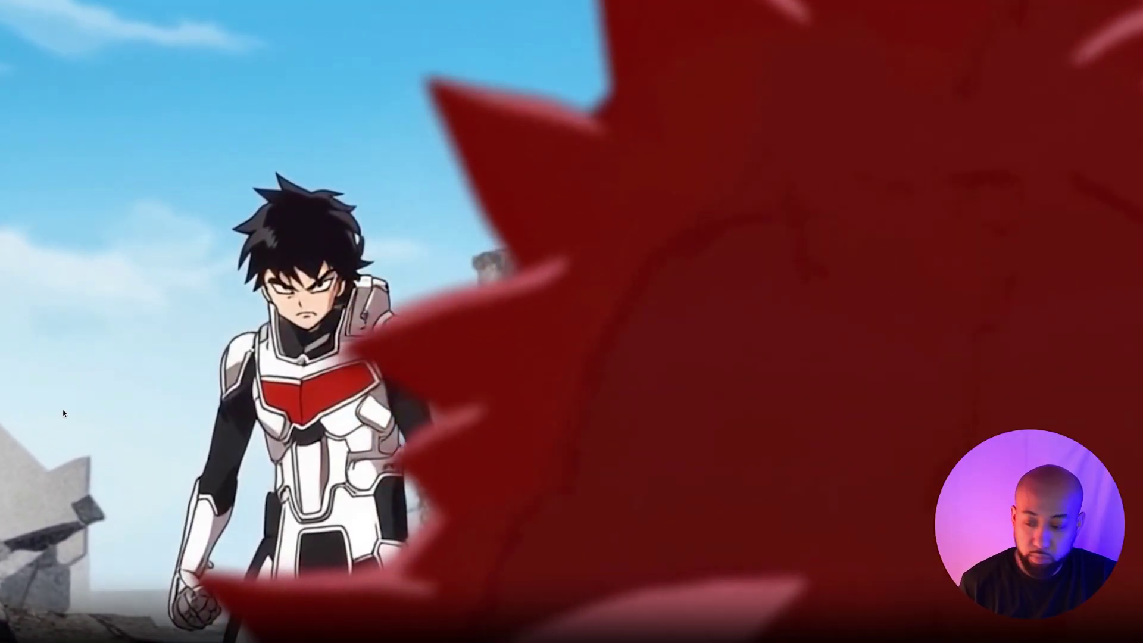
key(Escape)
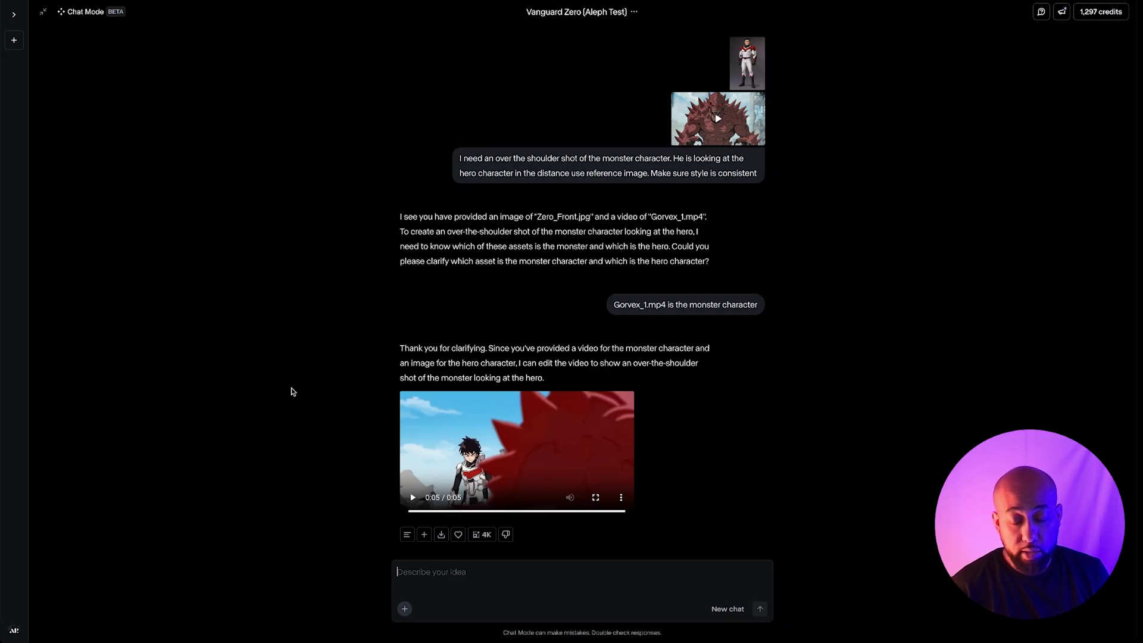
Step: Attach the original monster video from the chat, request "Close up shot of the monster", and view the generated clip in full screen
click(405, 609)
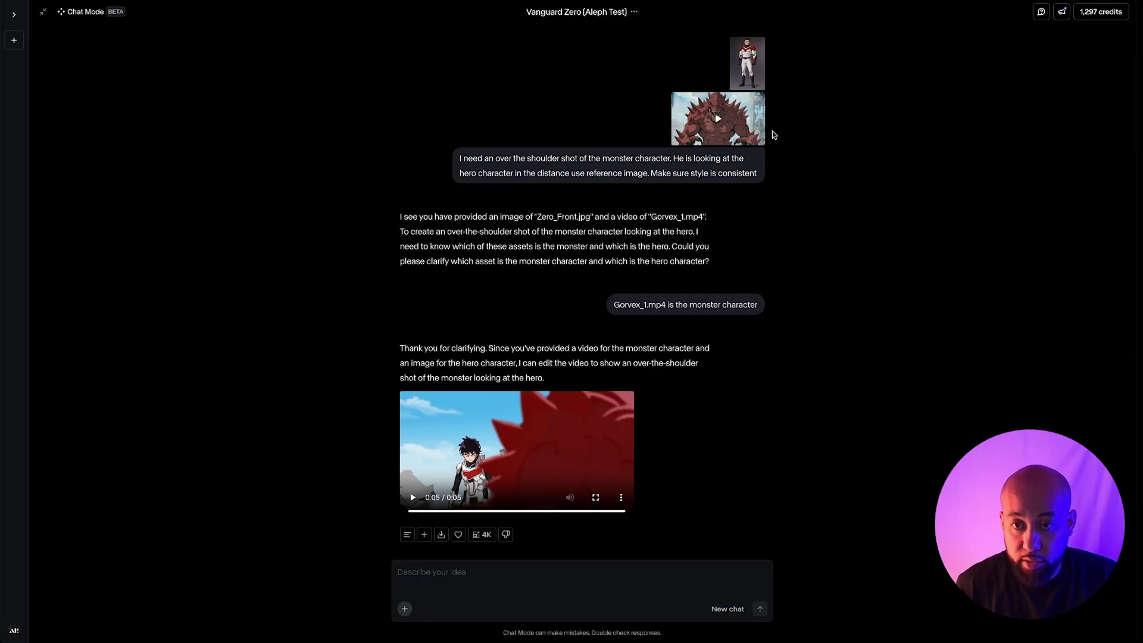
click(685, 106)
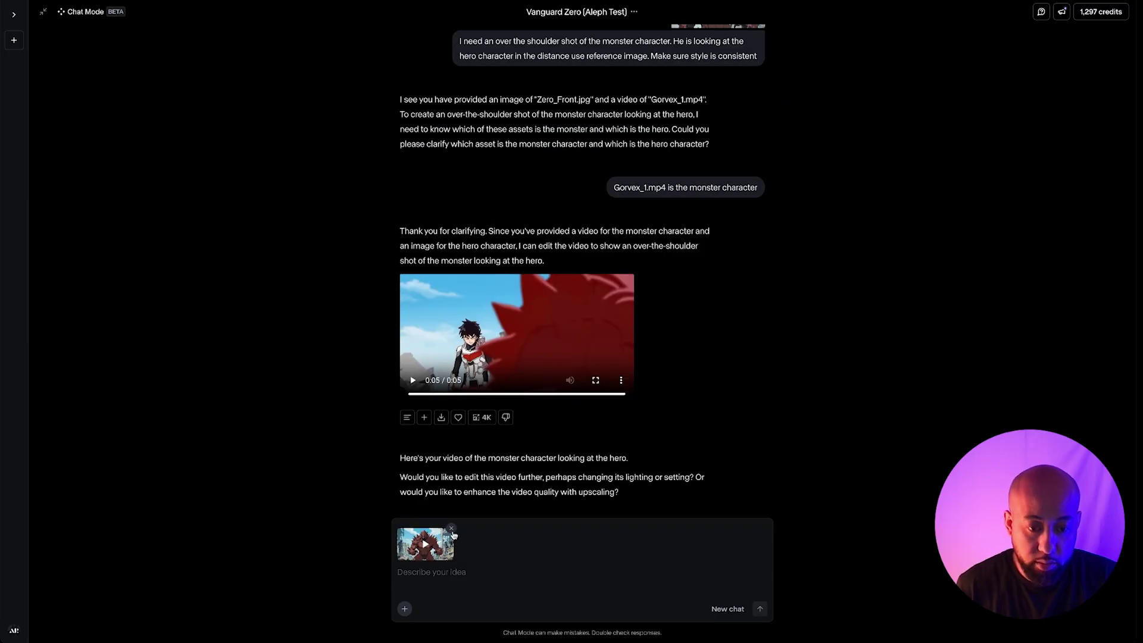
scroll(678, 479, up, 2)
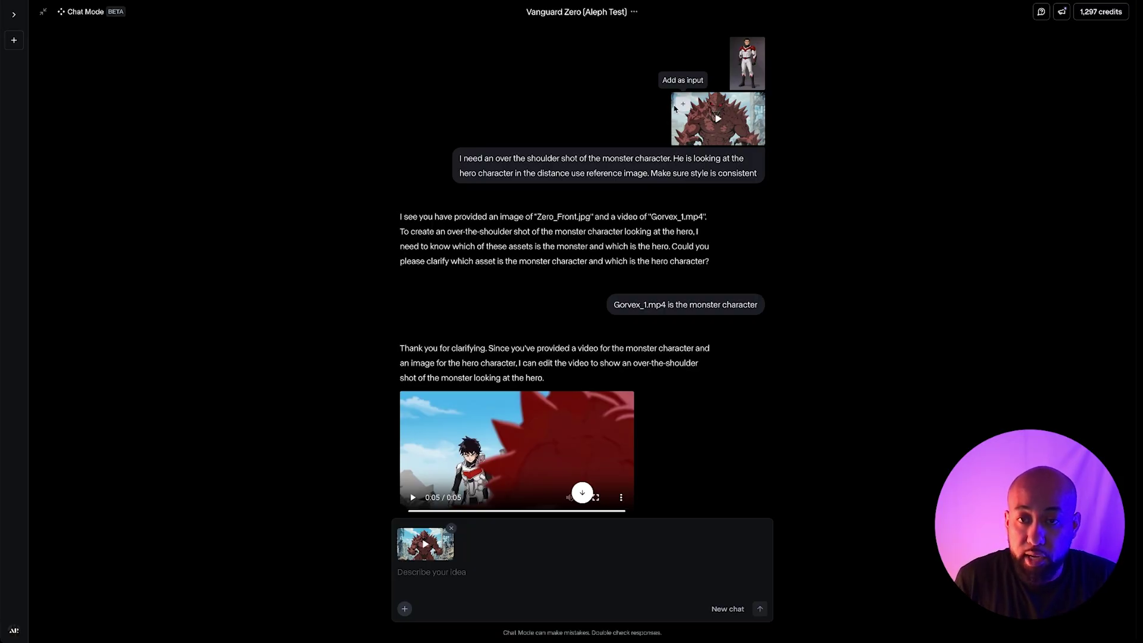
click(472, 573)
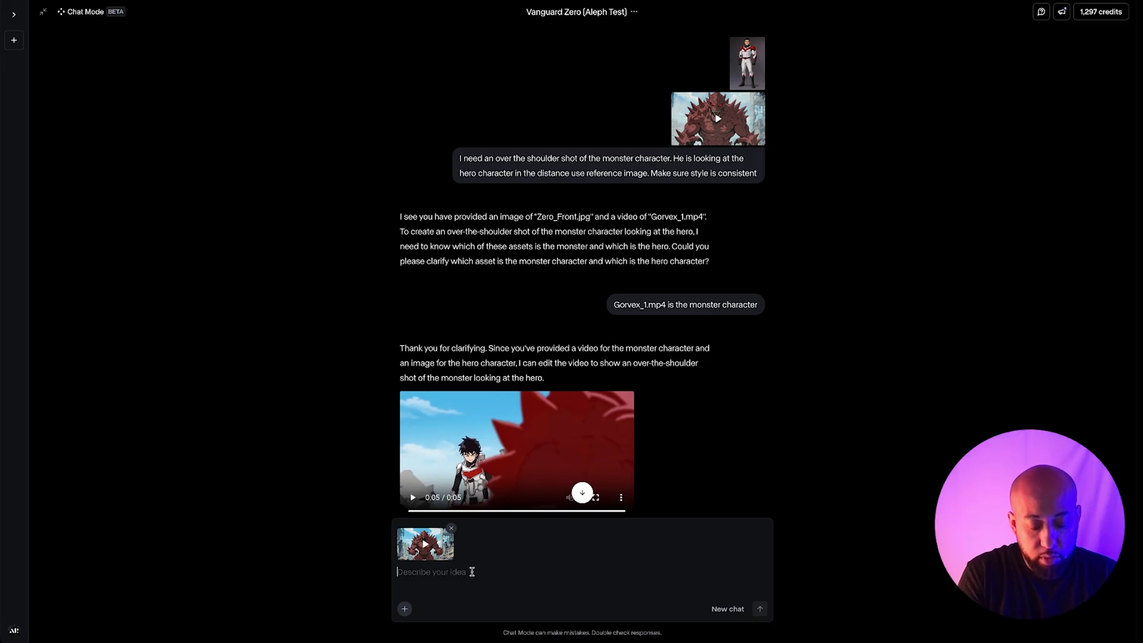
text(Clos)
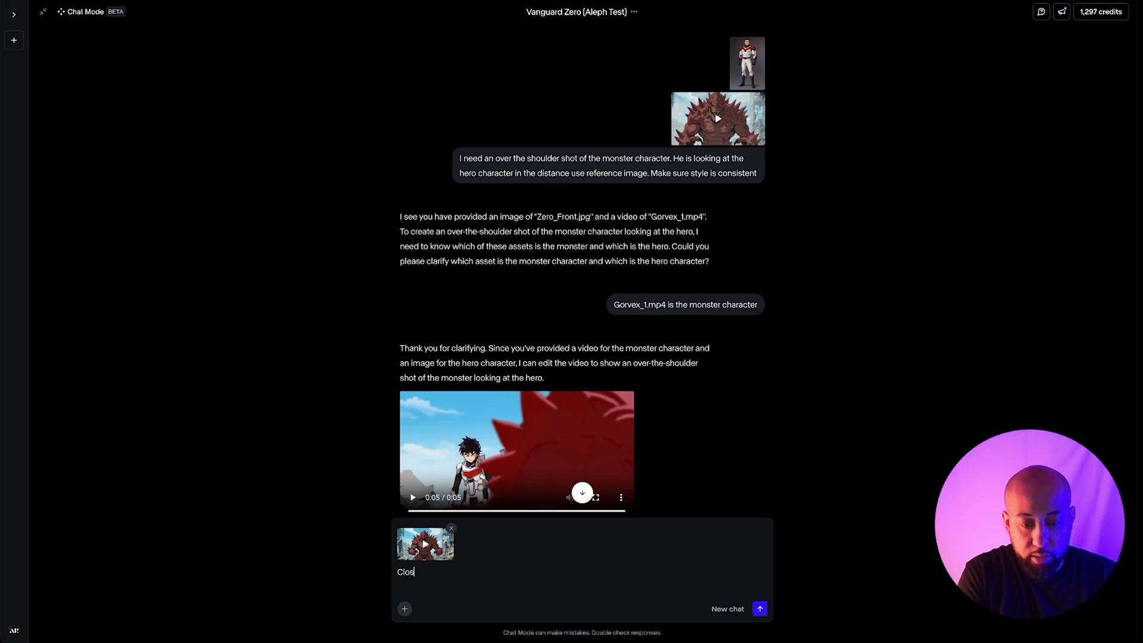
text(e up )
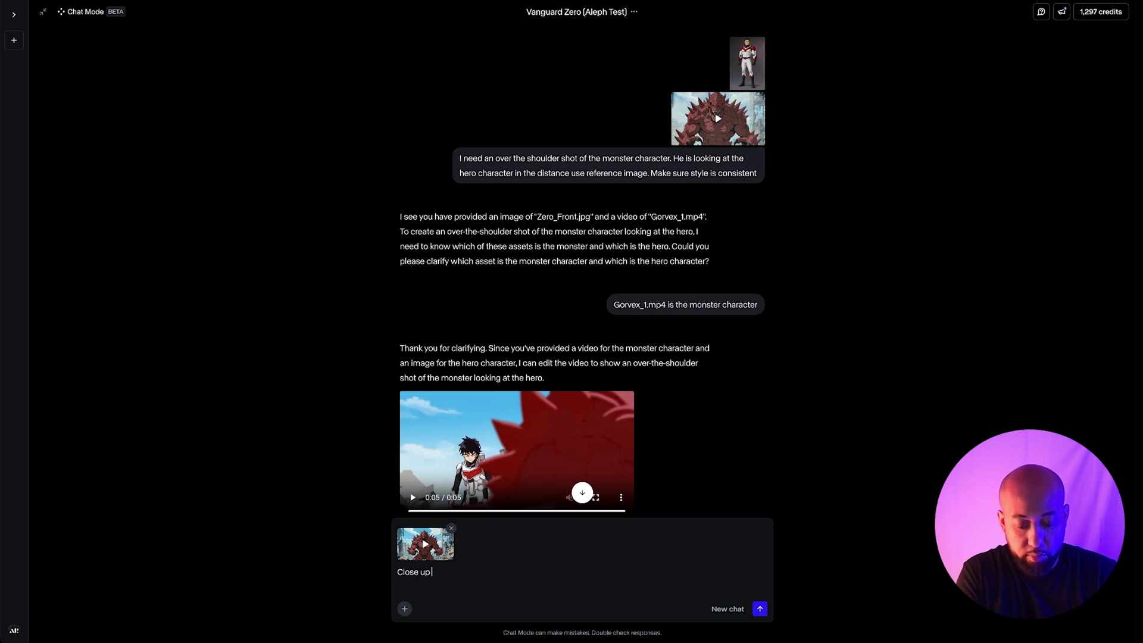
text(shott)
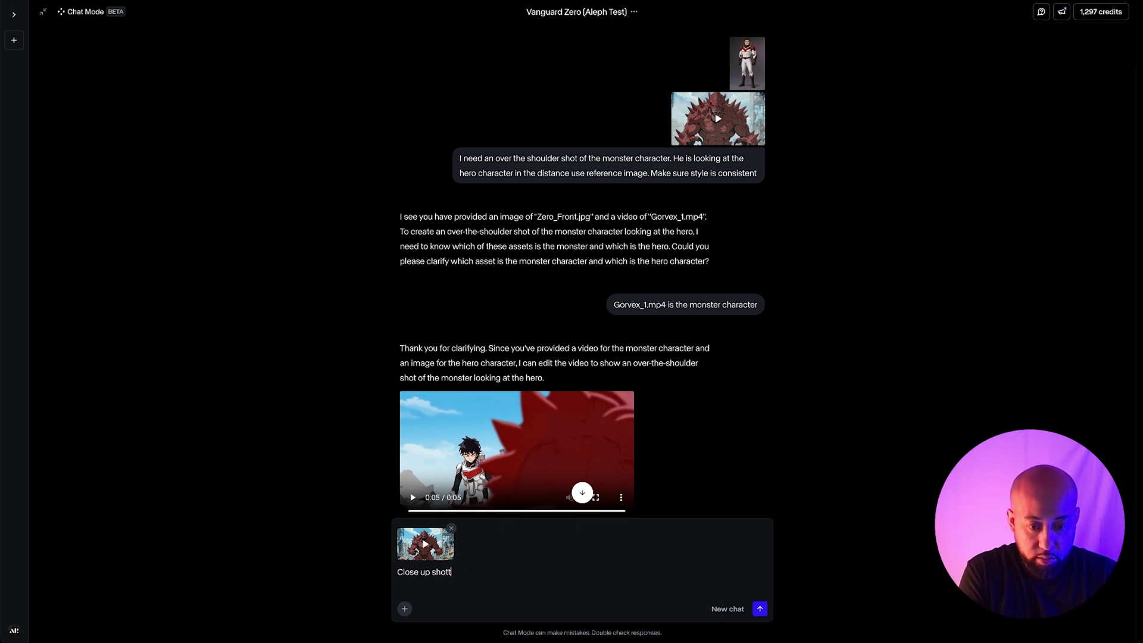
key(BackSpace)
text(of the mon)
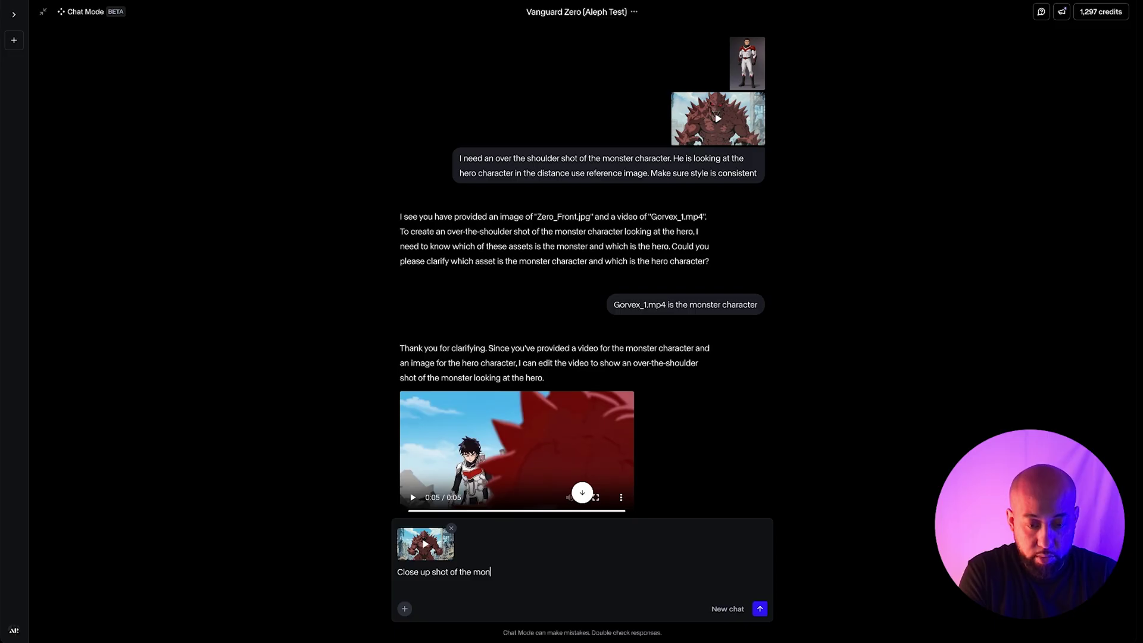
text(ster)
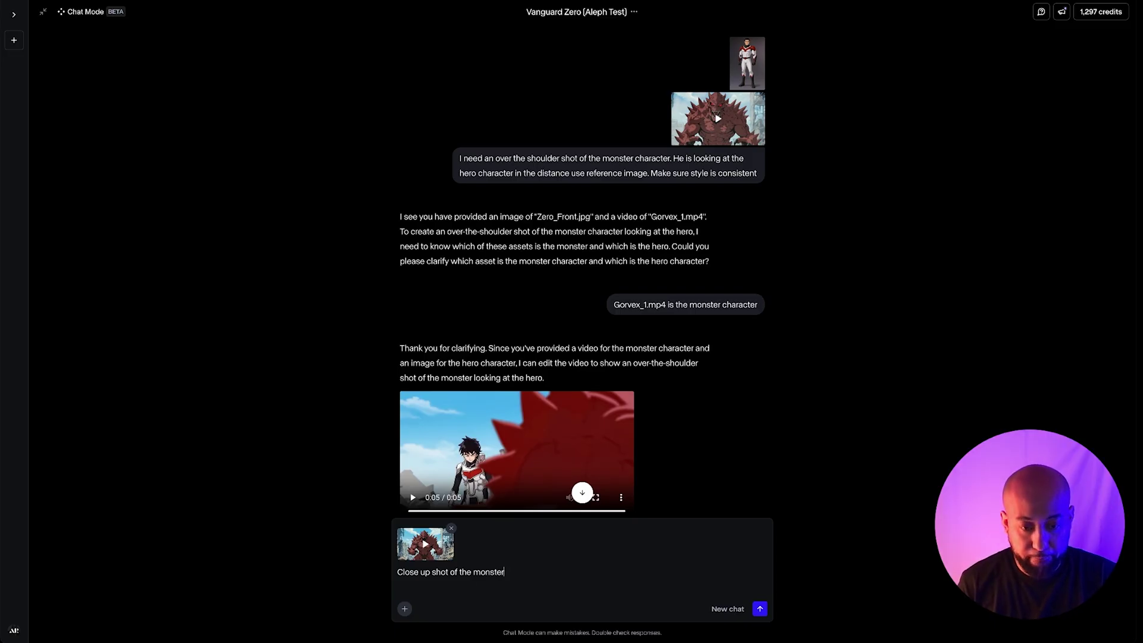
click(759, 610)
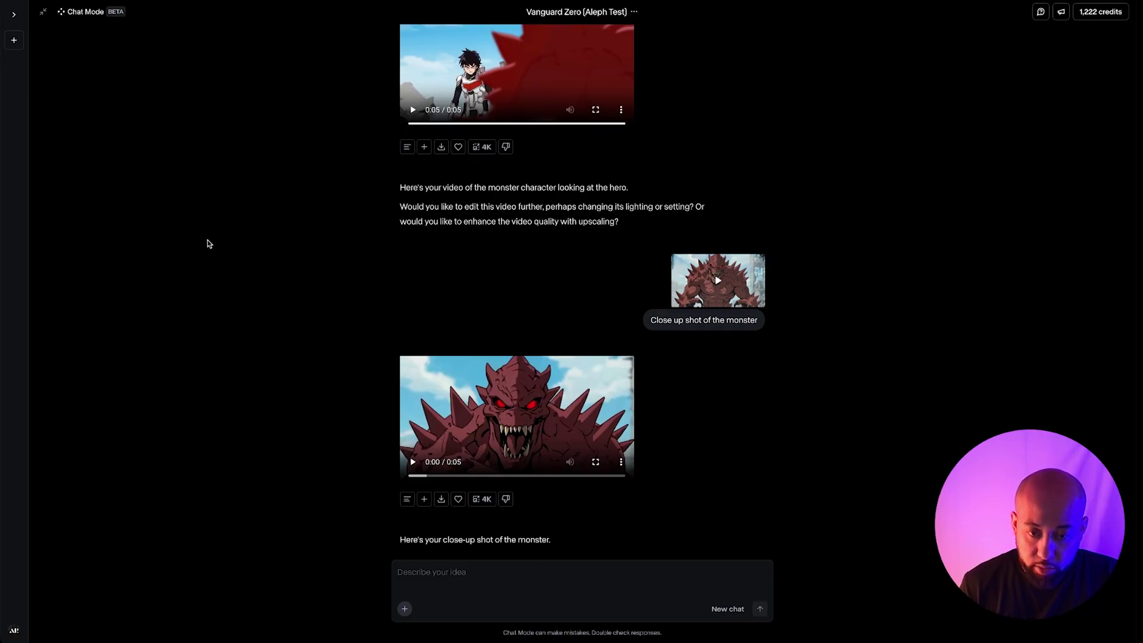
click(595, 462)
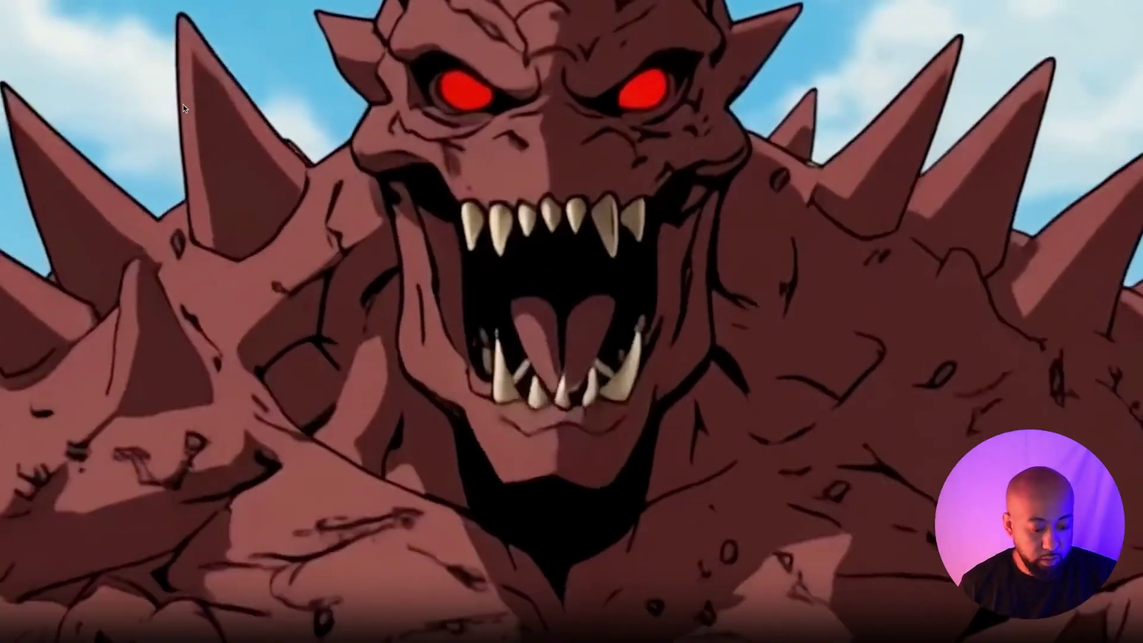
key(Escape)
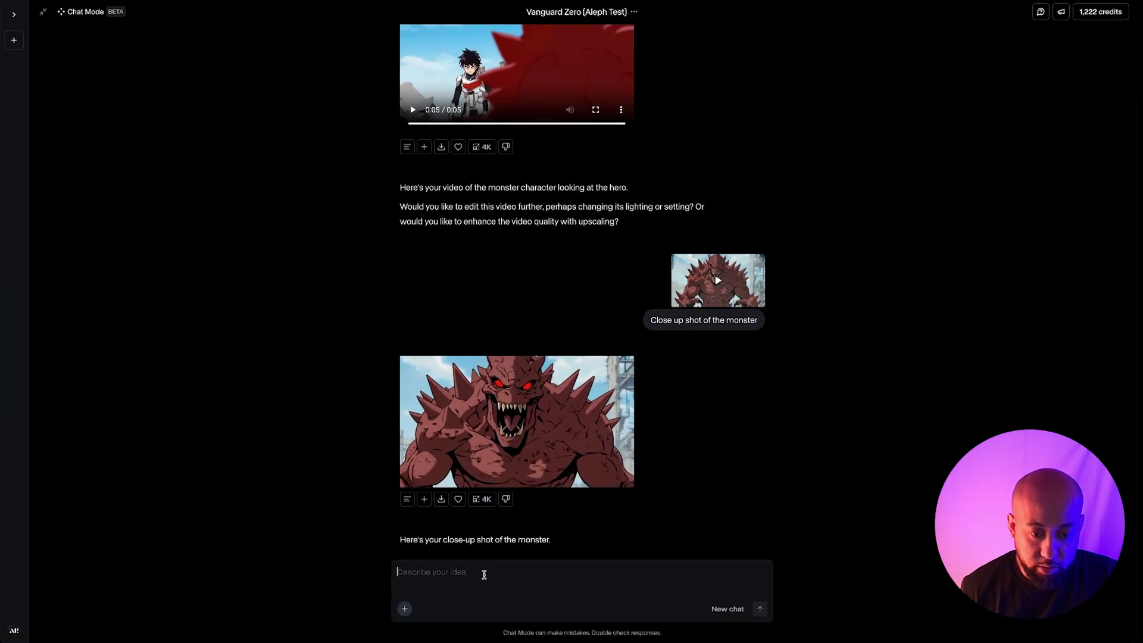
Step: Attach the hero video instead of the monster clip and request "Extreme close up shot of his face. Make details crisp and style consistent"
click(685, 268)
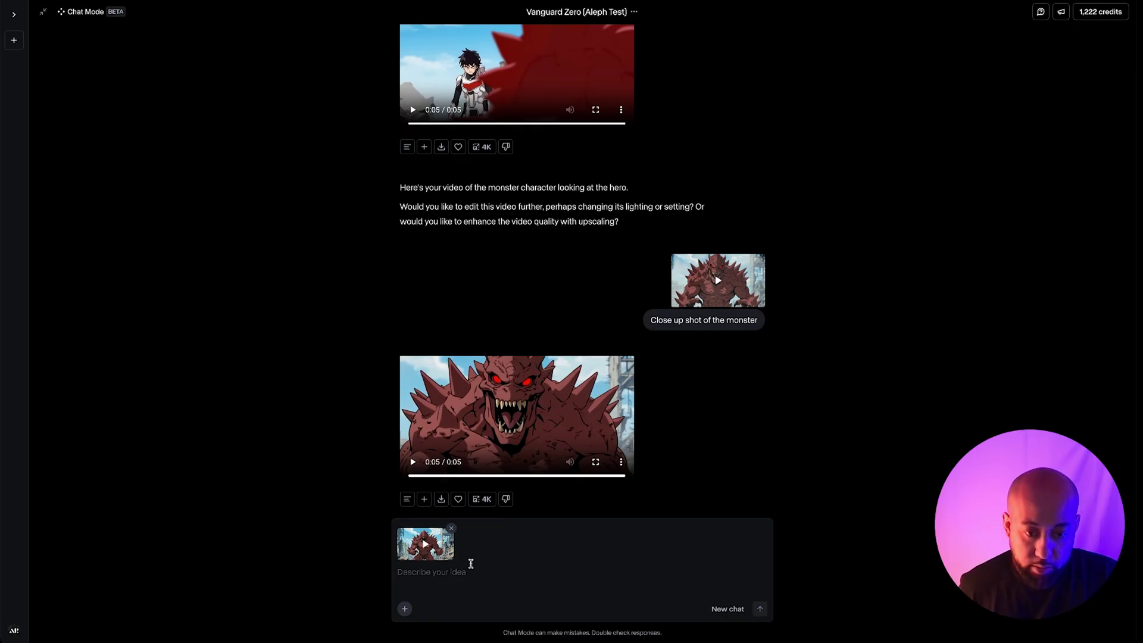
click(451, 530)
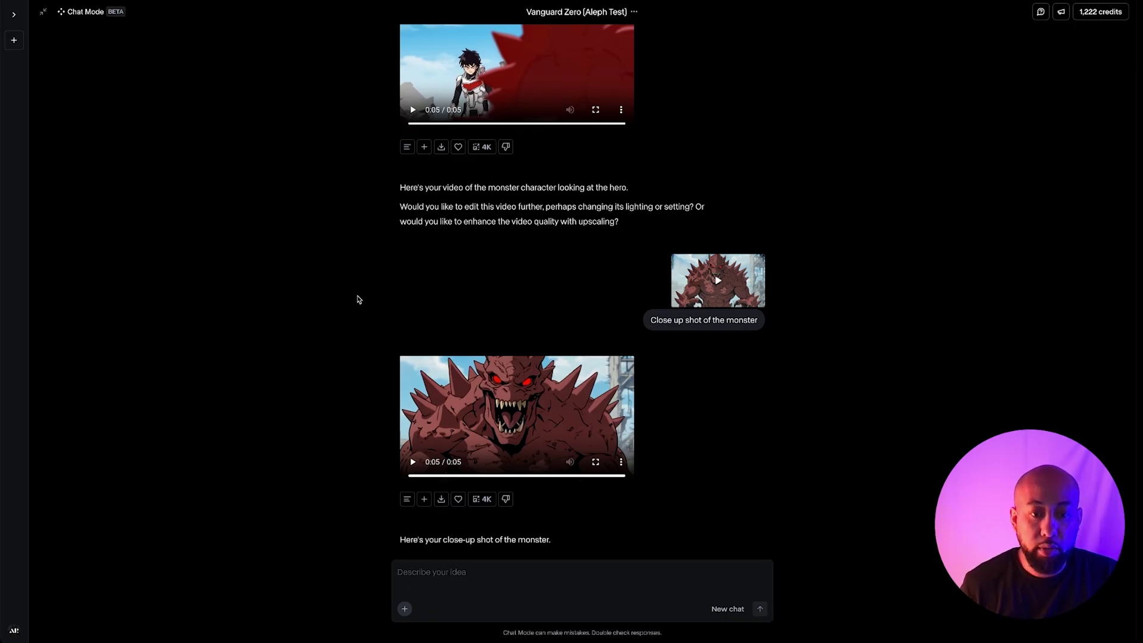
click(404, 610)
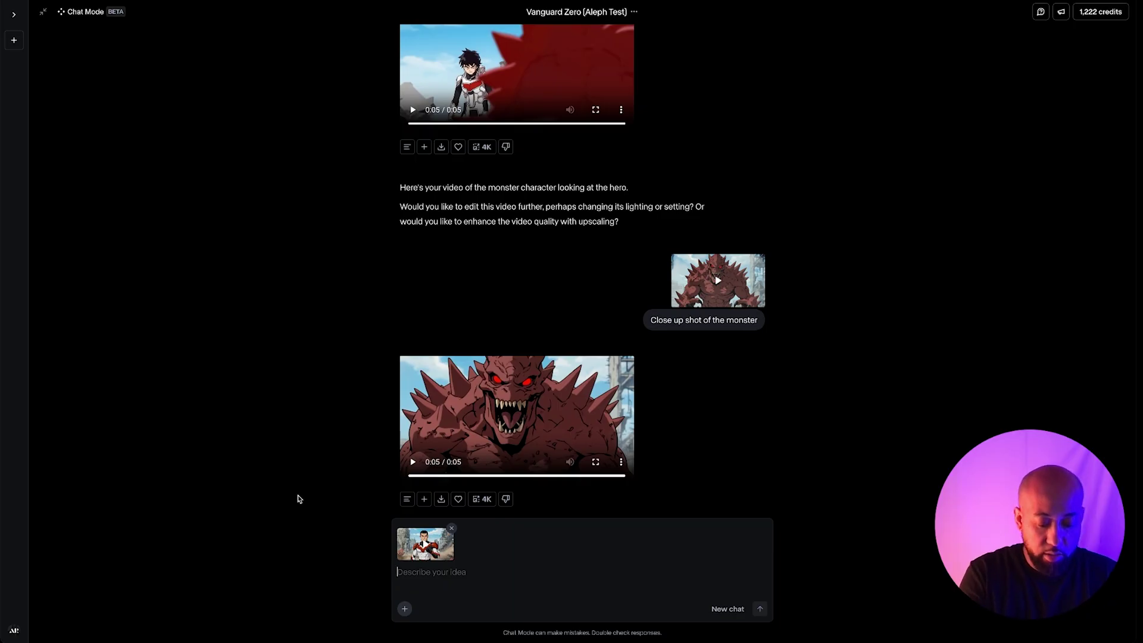
text(Ex)
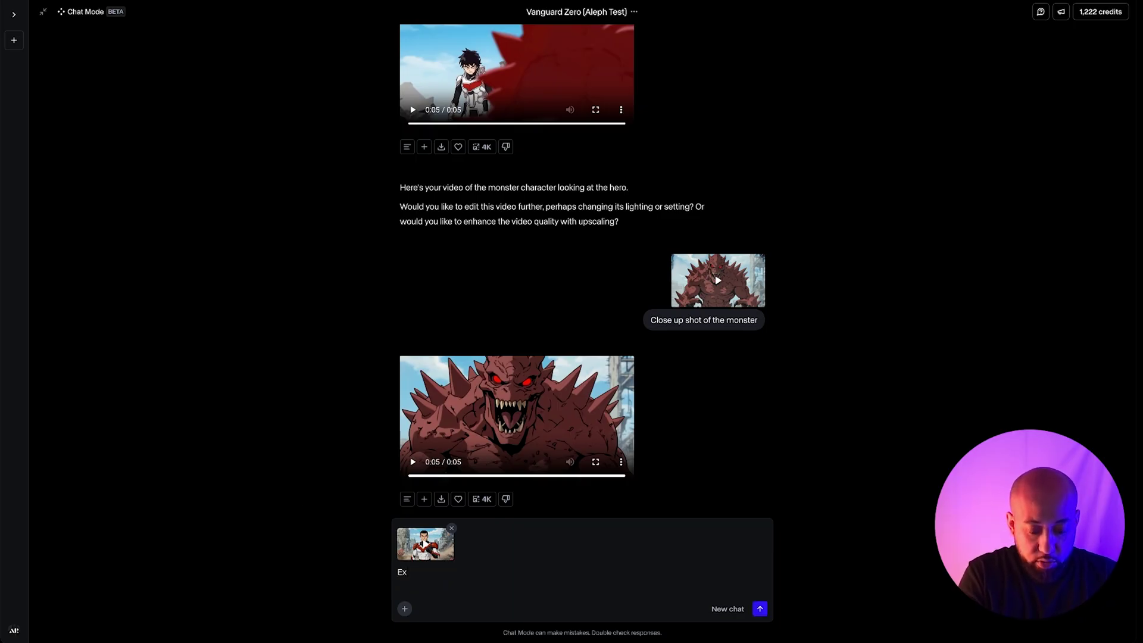
text(treme close up)
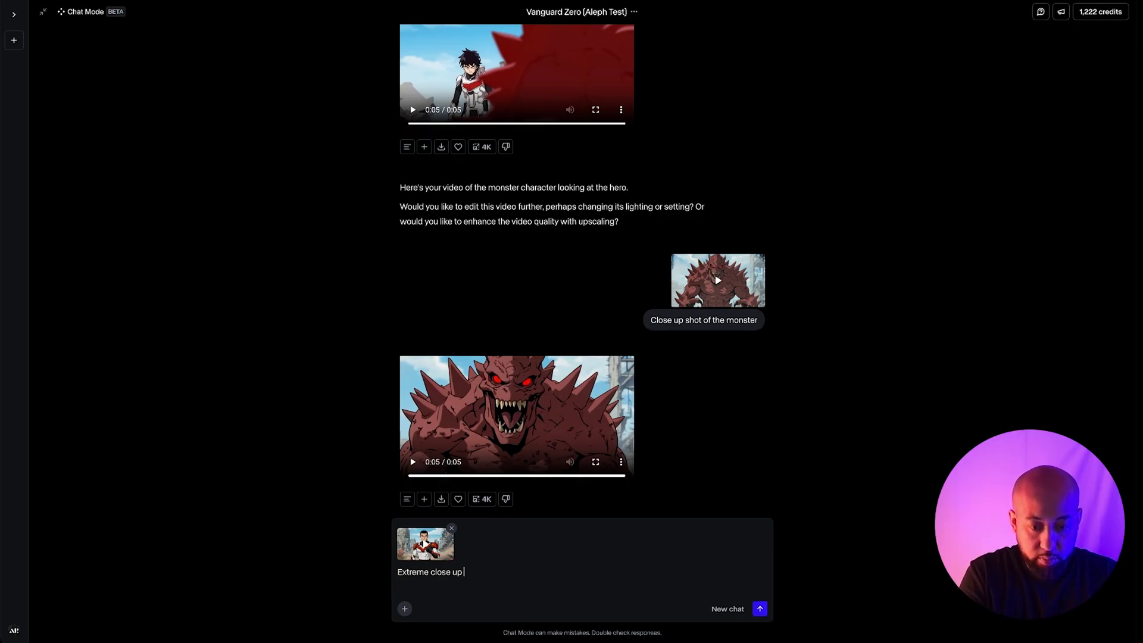
text( shot of his )
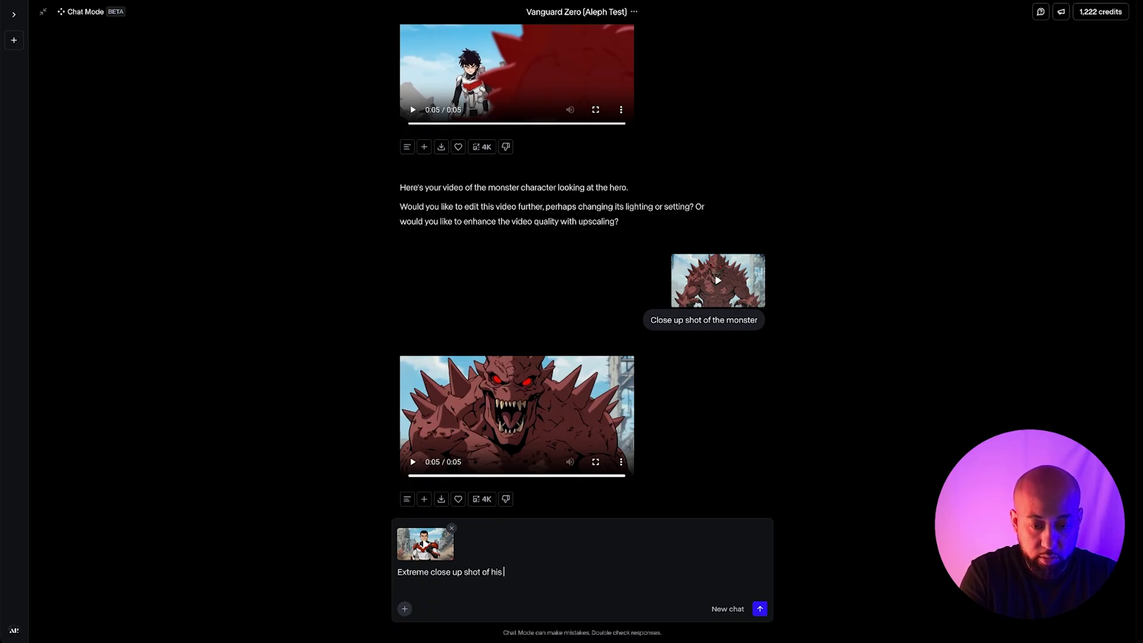
text(face. Make details crisp and style consistent)
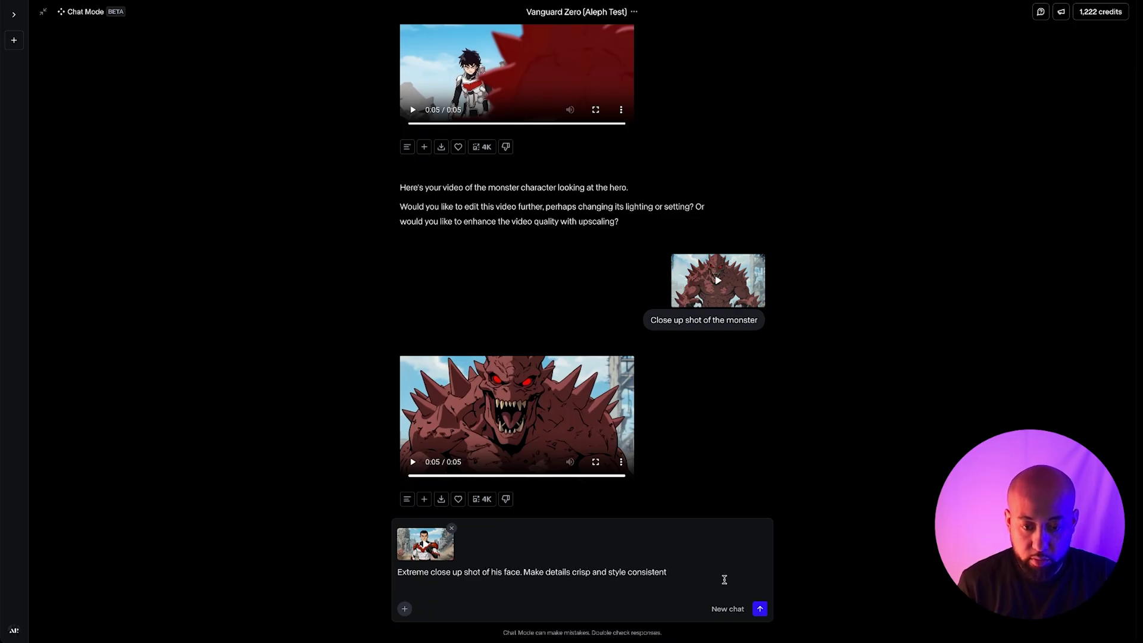
click(760, 608)
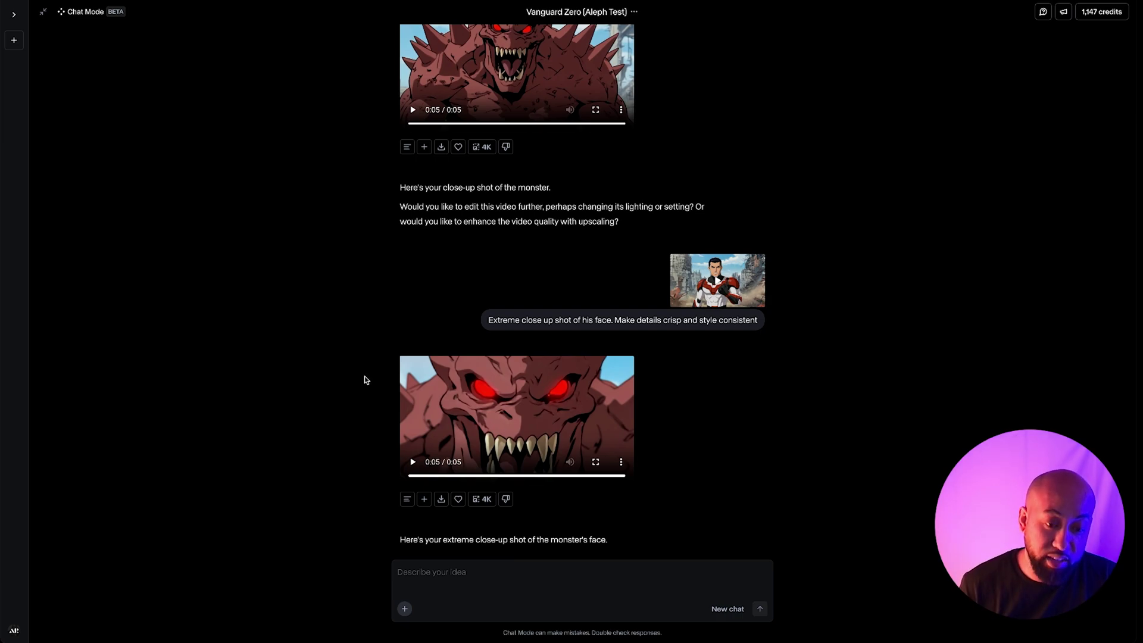
Step: Review the generated extreme close-up clip in full screen, and replay it within the chat
click(595, 462)
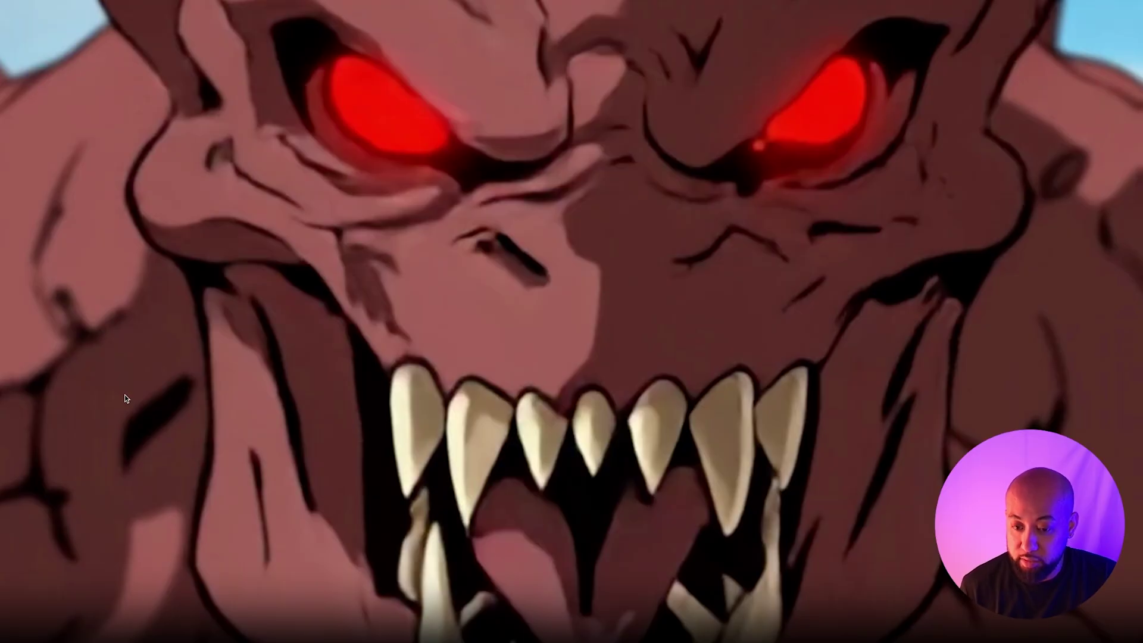
key(Escape)
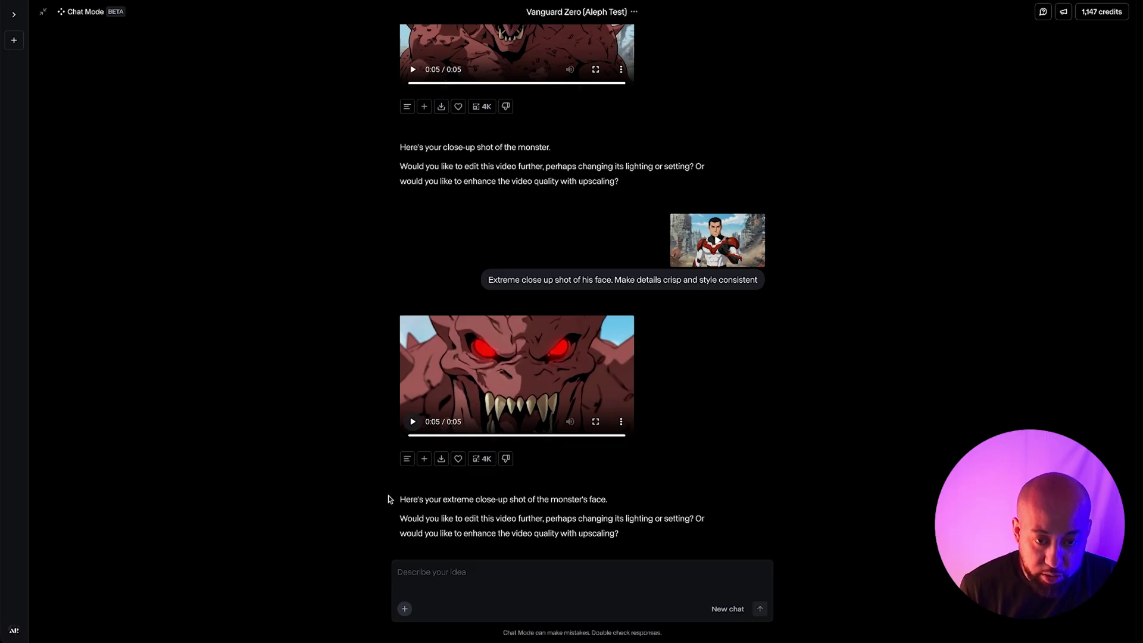
click(412, 422)
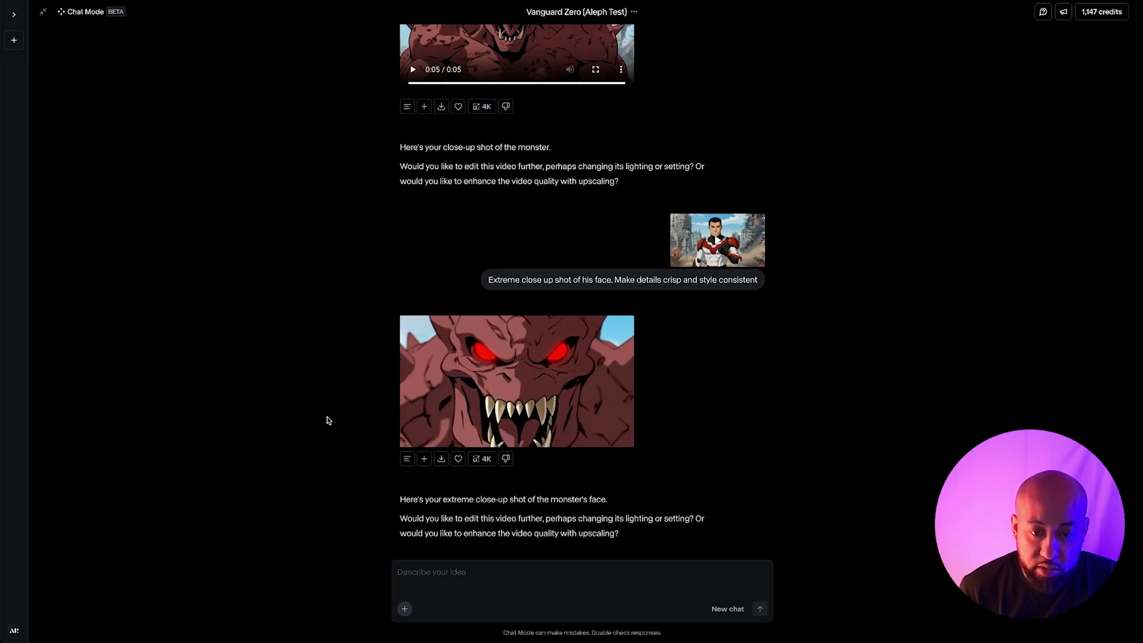
click(412, 422)
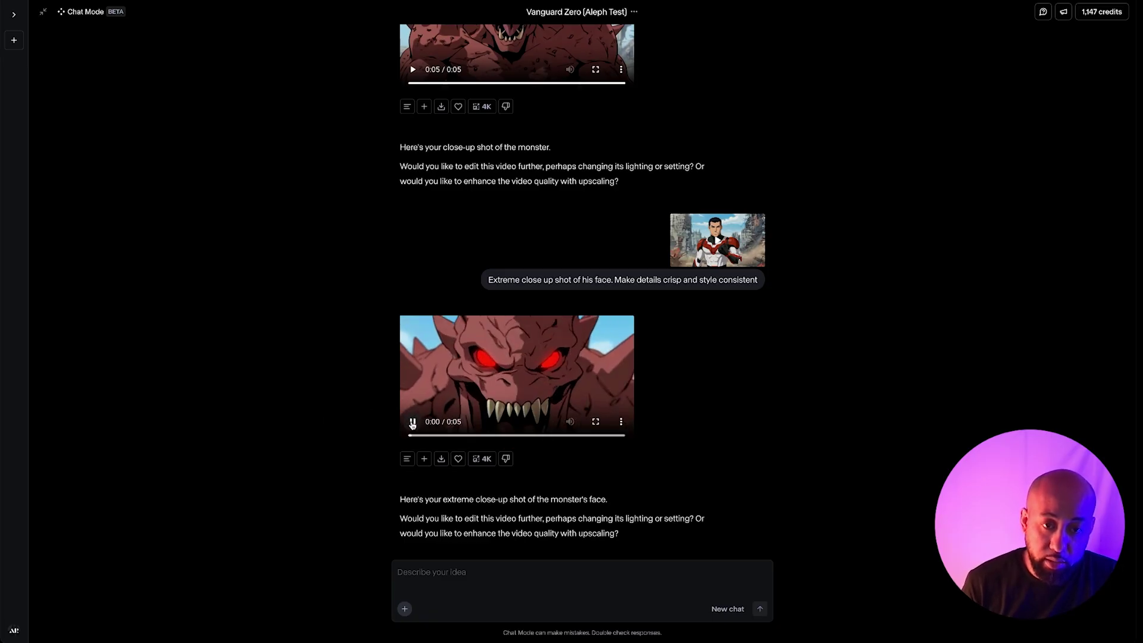
click(413, 423)
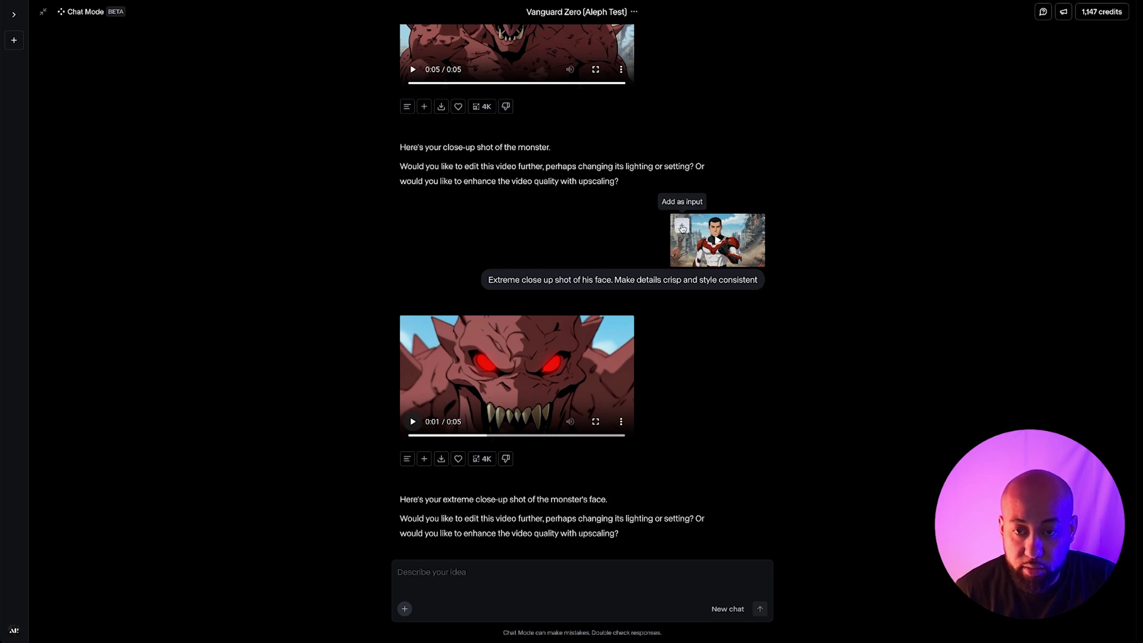
Step: Reattach the hero video and request "Extreme close up shot of hero's face. Make details crisp and style consistent"
click(682, 227)
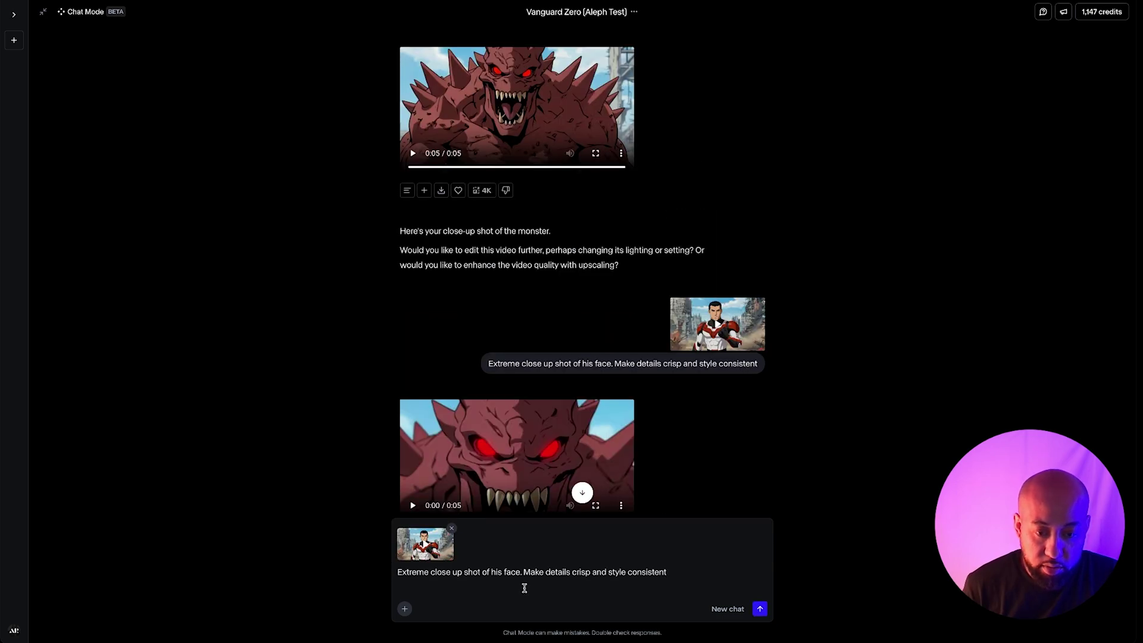
double_click(497, 571)
text(hero's)
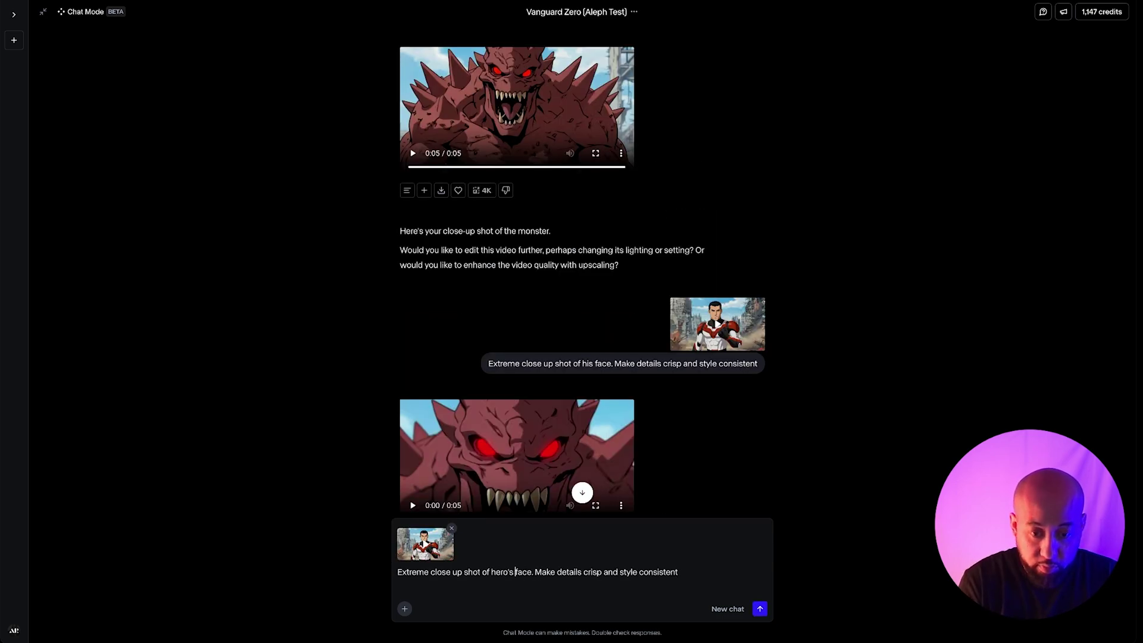
click(760, 608)
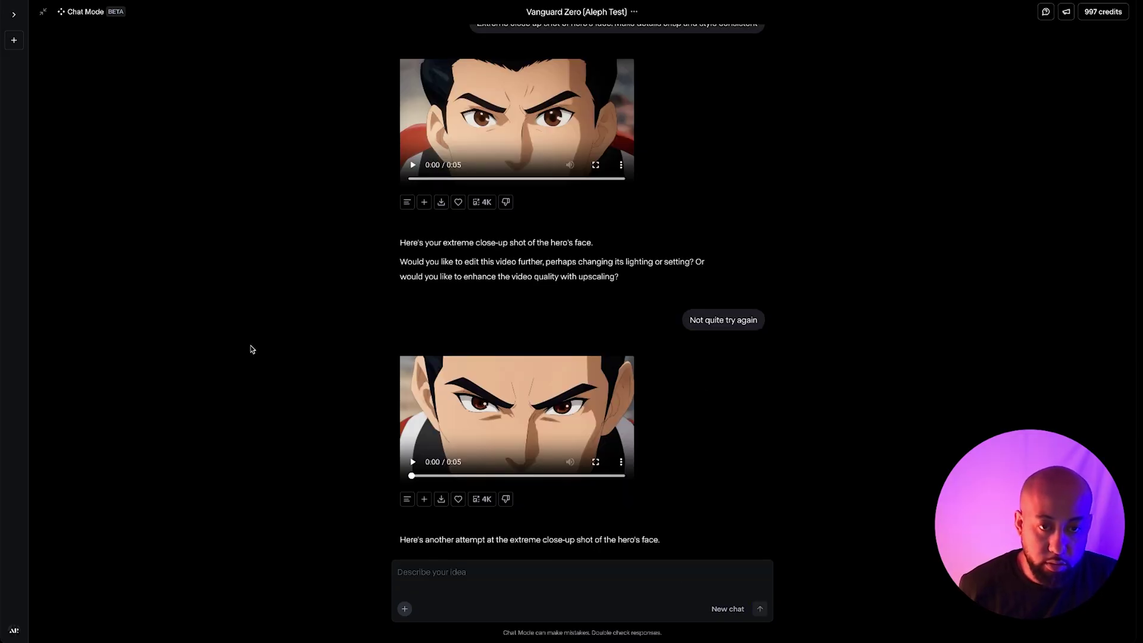
Step: Compare the two generated close-ups of the hero's face, and play the second attempt in full screen
scroll(252, 349, up, 3)
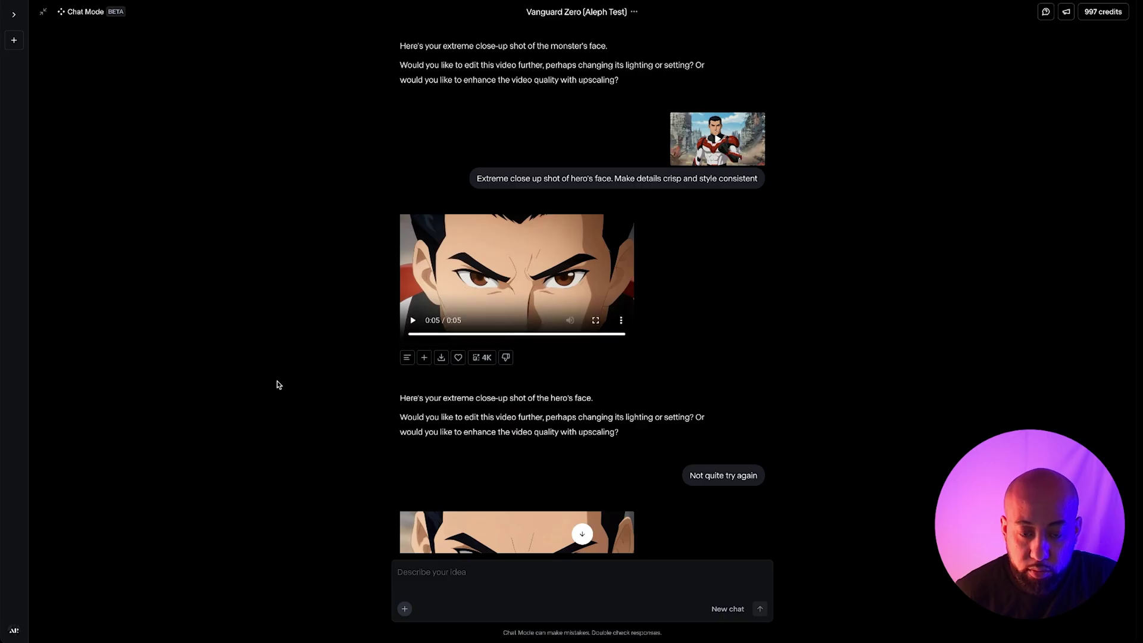
scroll(364, 413, down, 3)
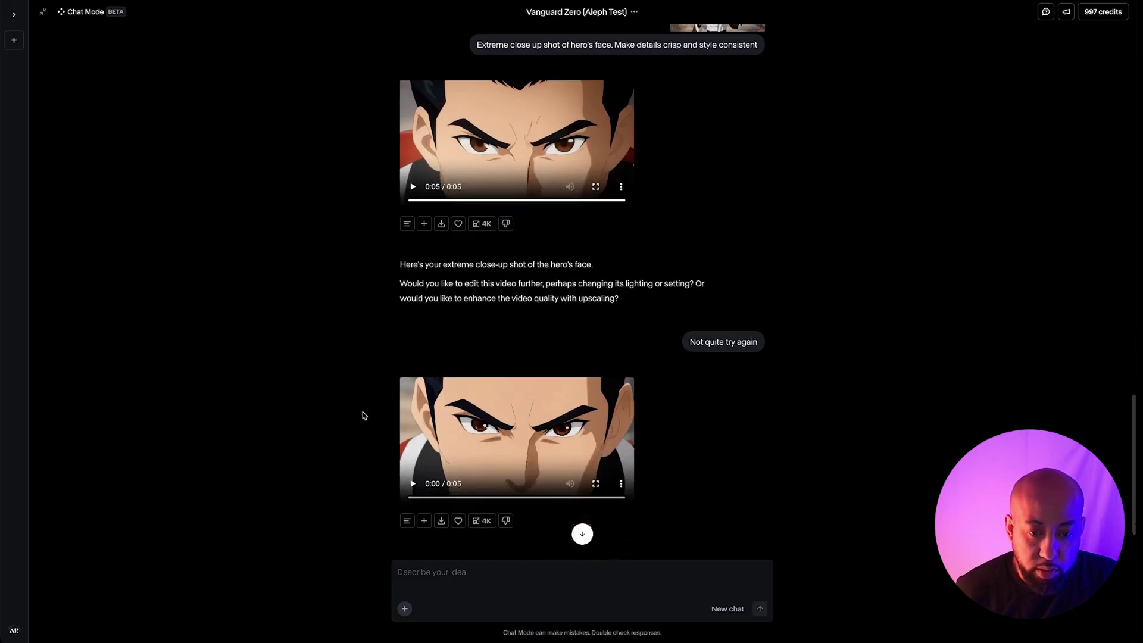
click(413, 485)
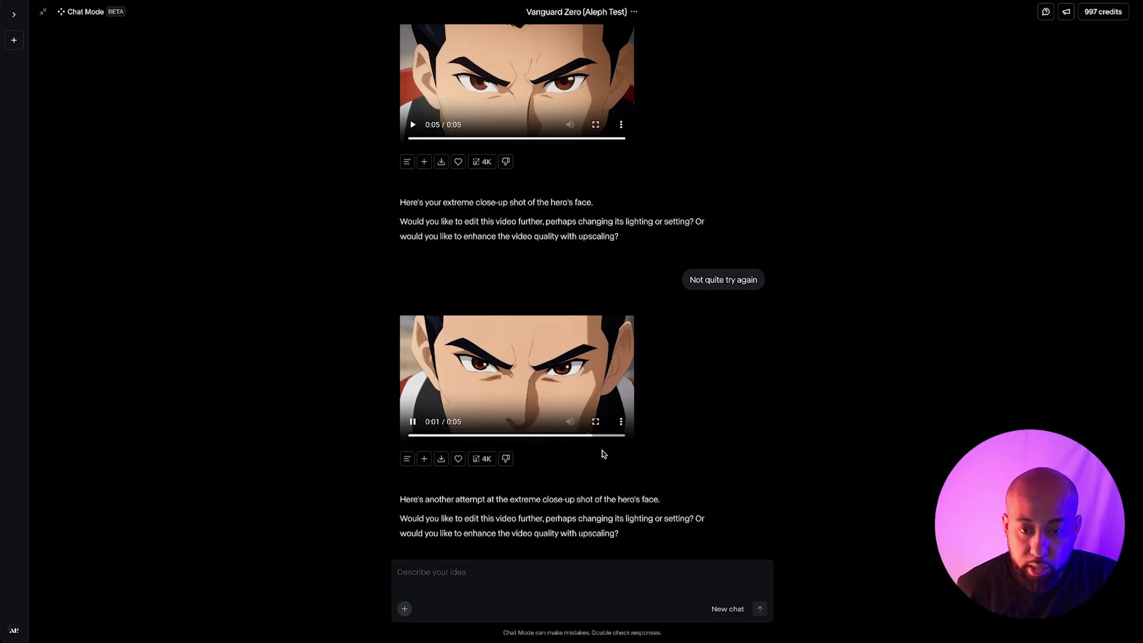
click(595, 422)
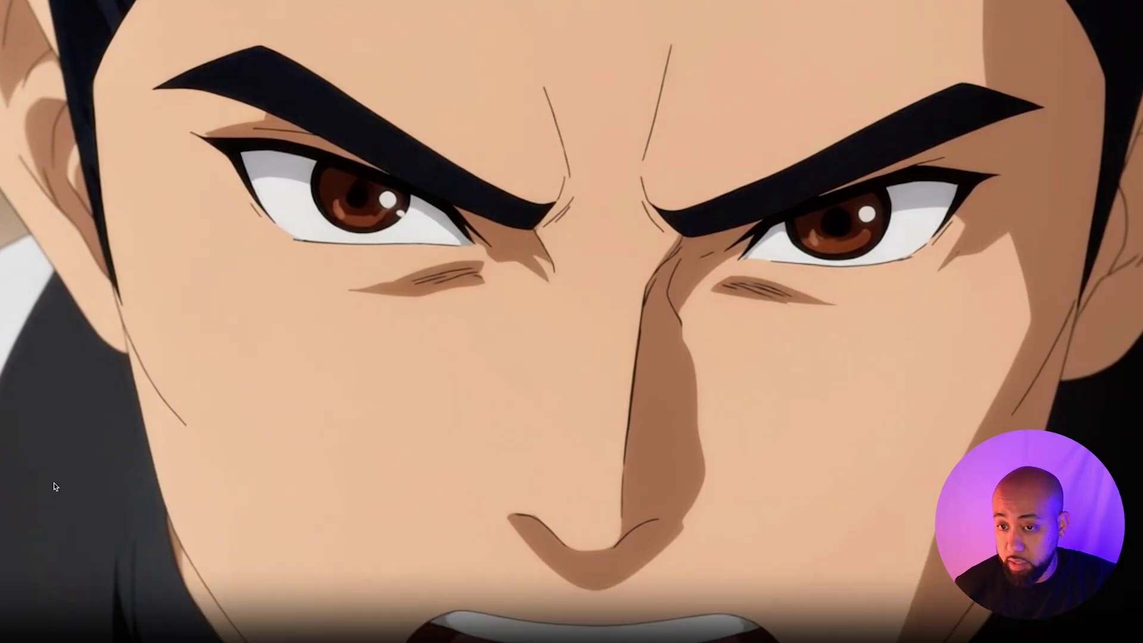
key(Escape)
scroll(337, 420, down, 5)
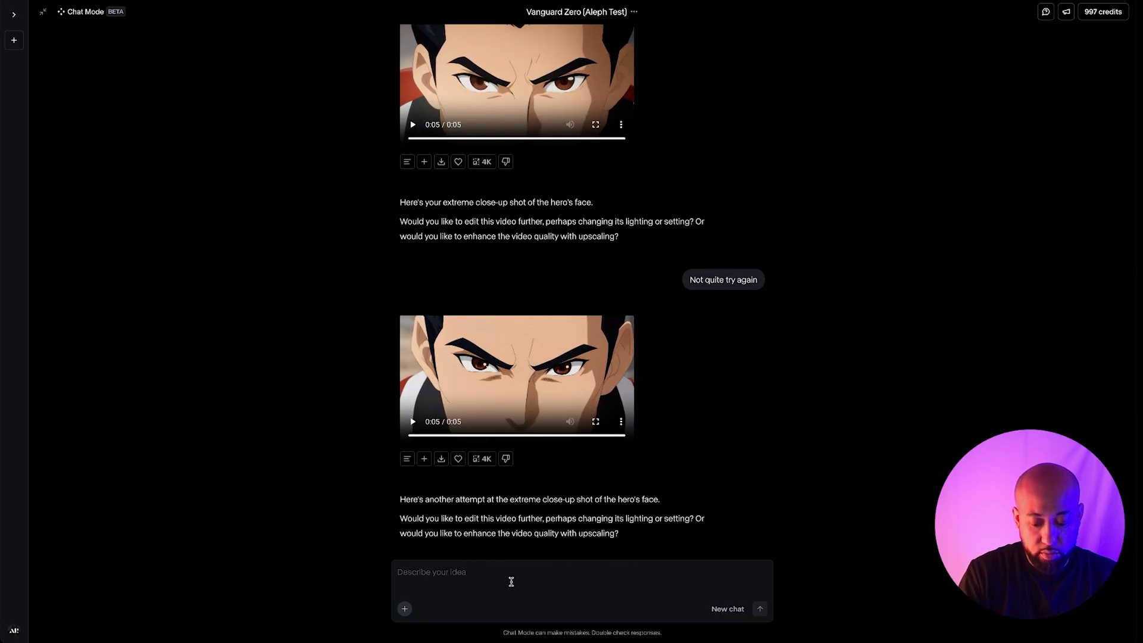
Step: Attach the hero video from the chat again and request "Overhead shot of the scene. Make sure details are crisp and style is consistent"
scroll(265, 202, up, 5)
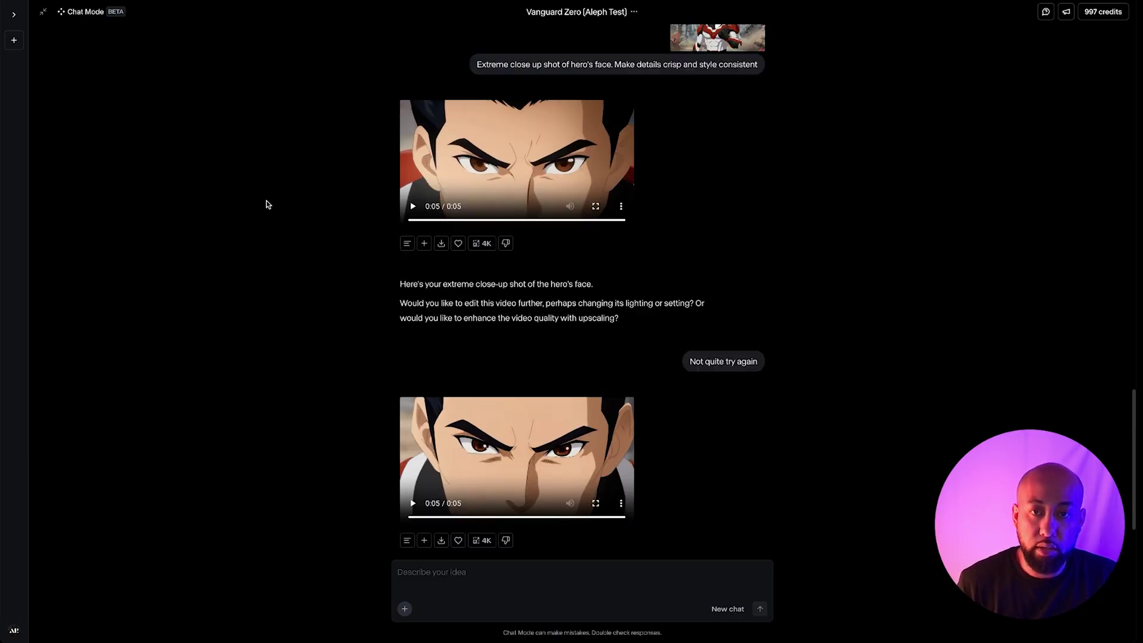
click(683, 221)
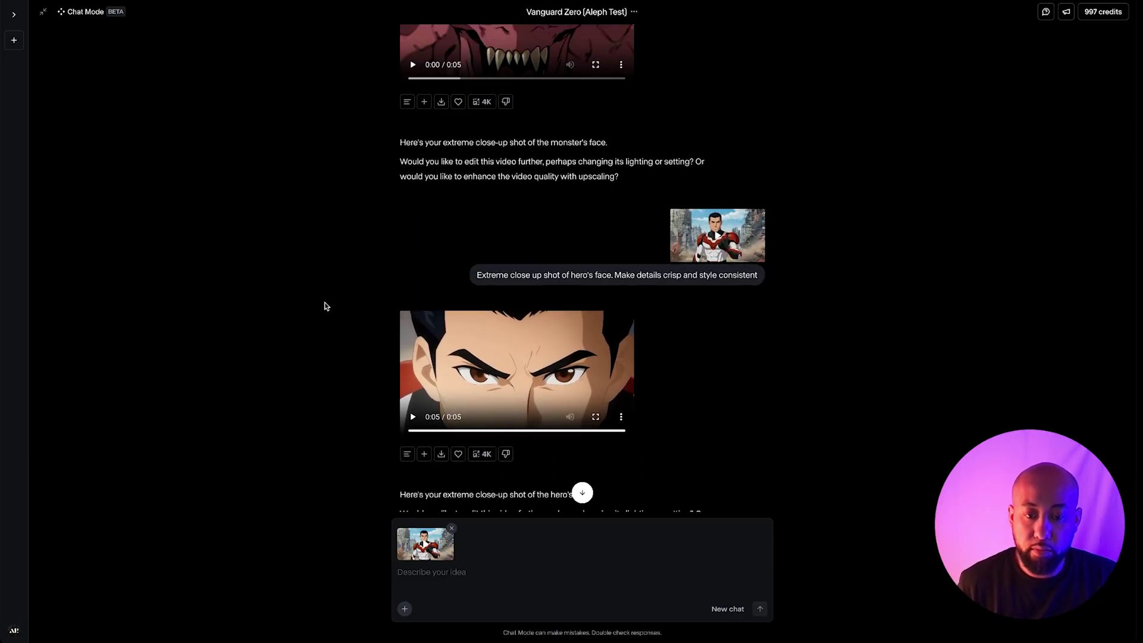
scroll(325, 306, down, 3)
click(492, 580)
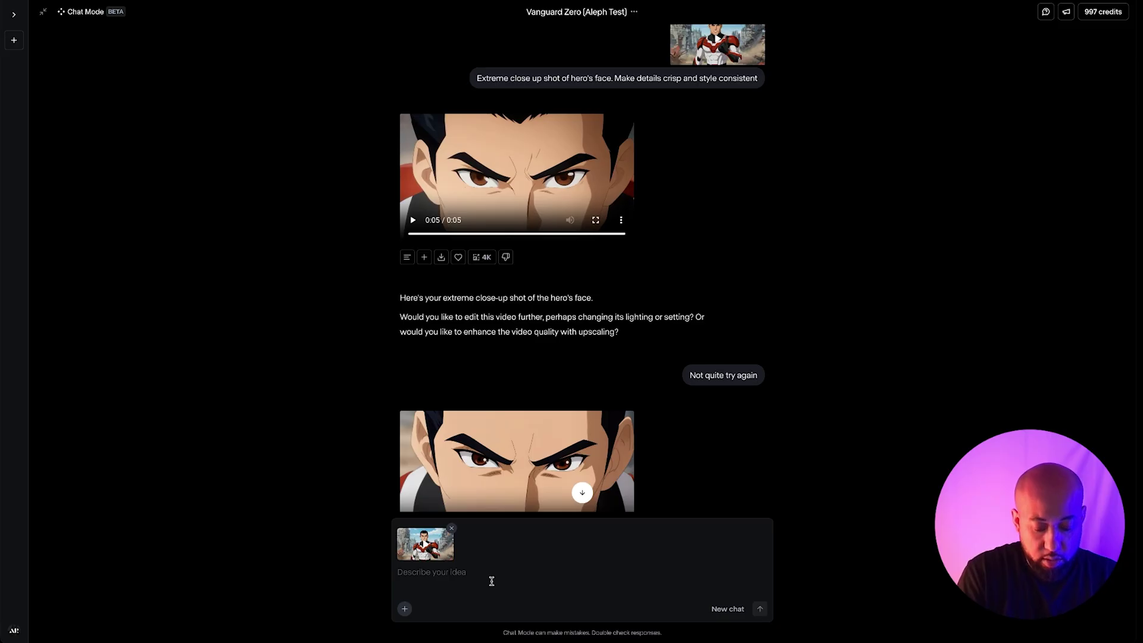
text(Overhead shot)
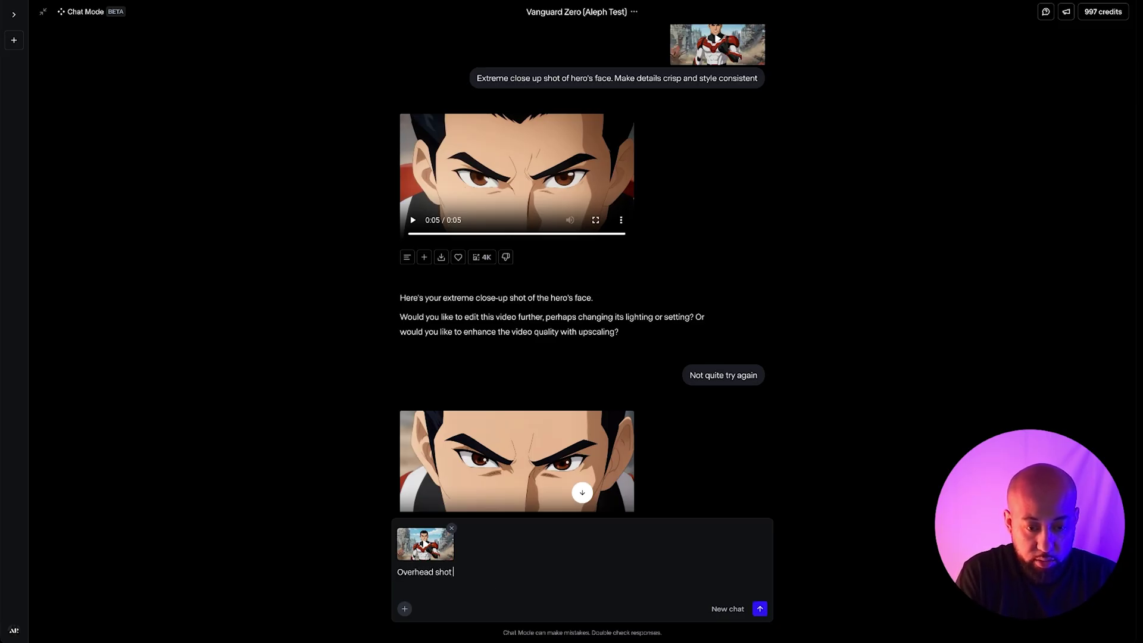
text(of the s)
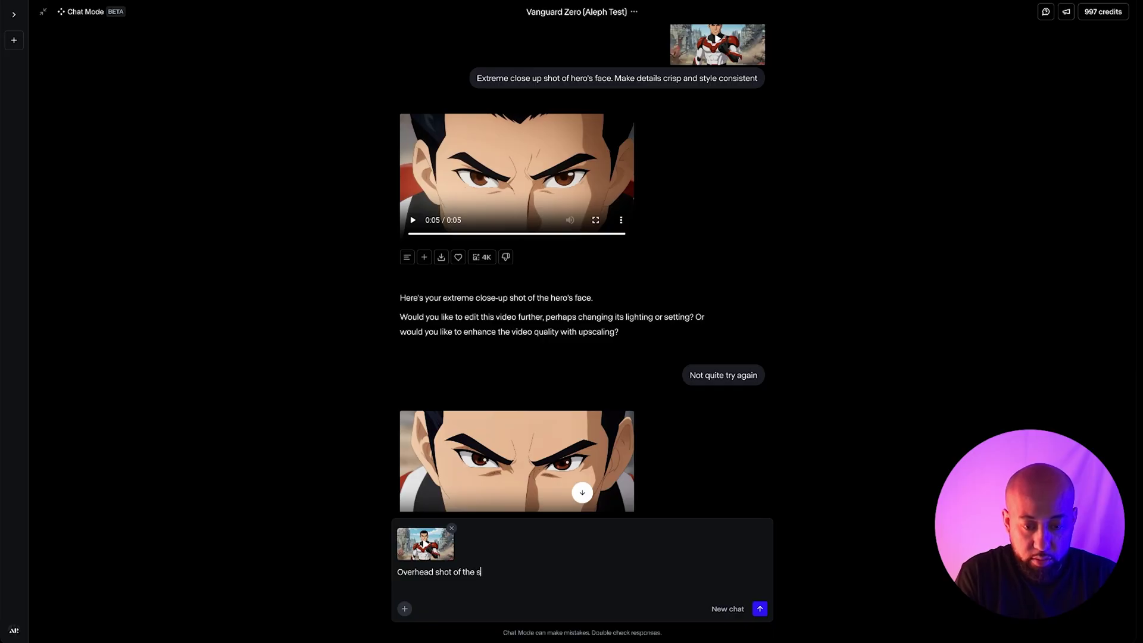
text(cene. Make sure details are crisp and style is consistent)
click(759, 608)
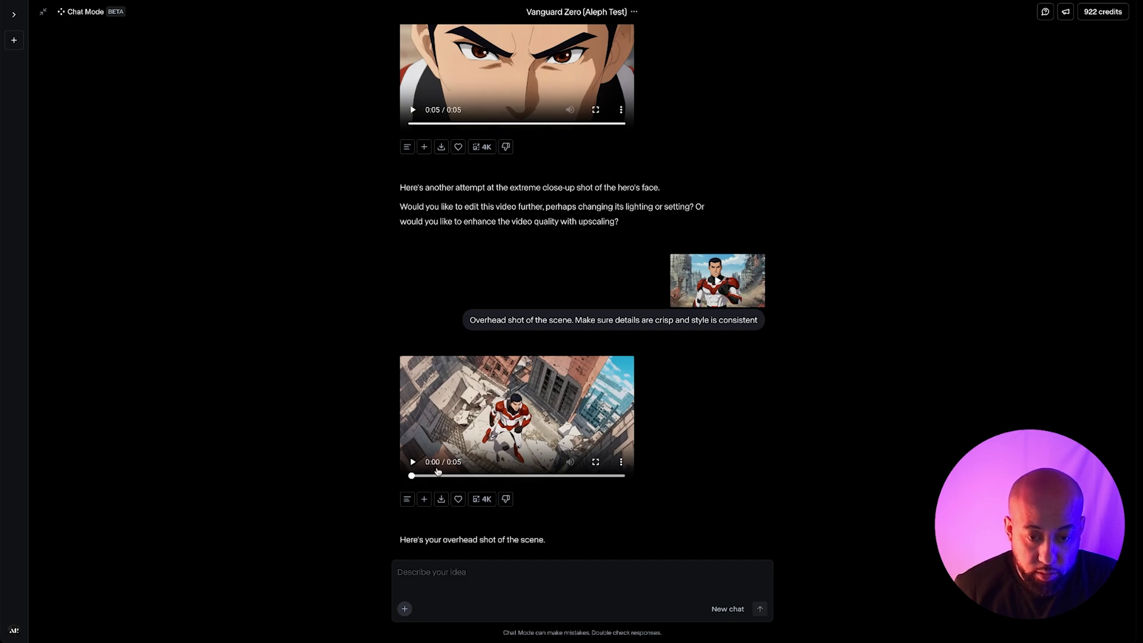
Step: View the generated overhead clip in full screen and look back over the earlier shots in the chat
click(595, 462)
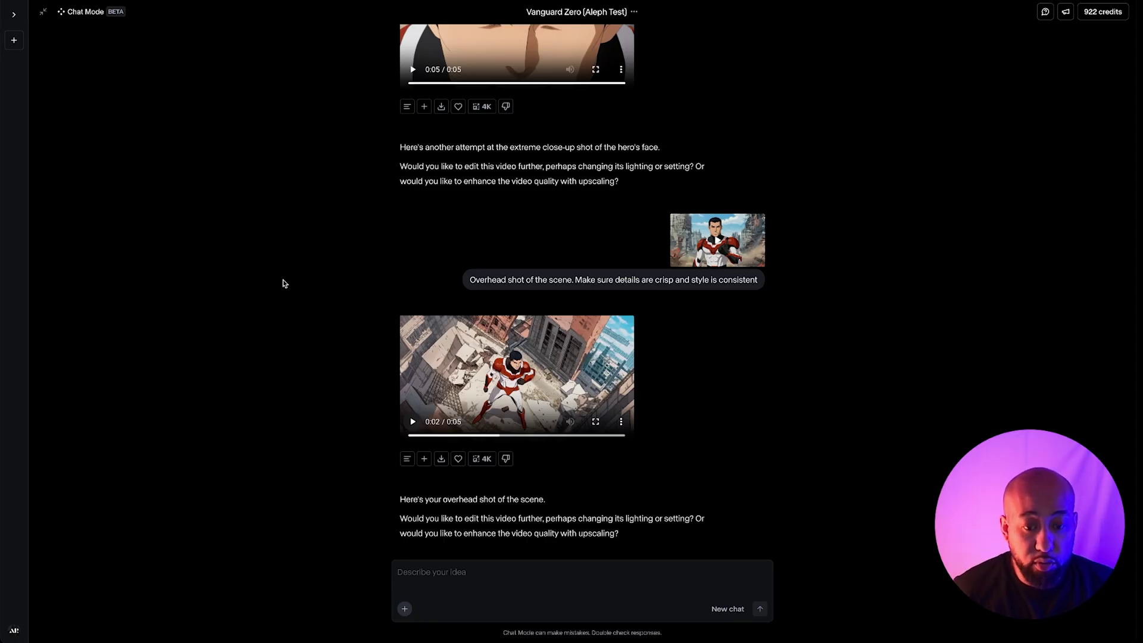
scroll(283, 284, up, 4)
scroll(282, 284, down, 4)
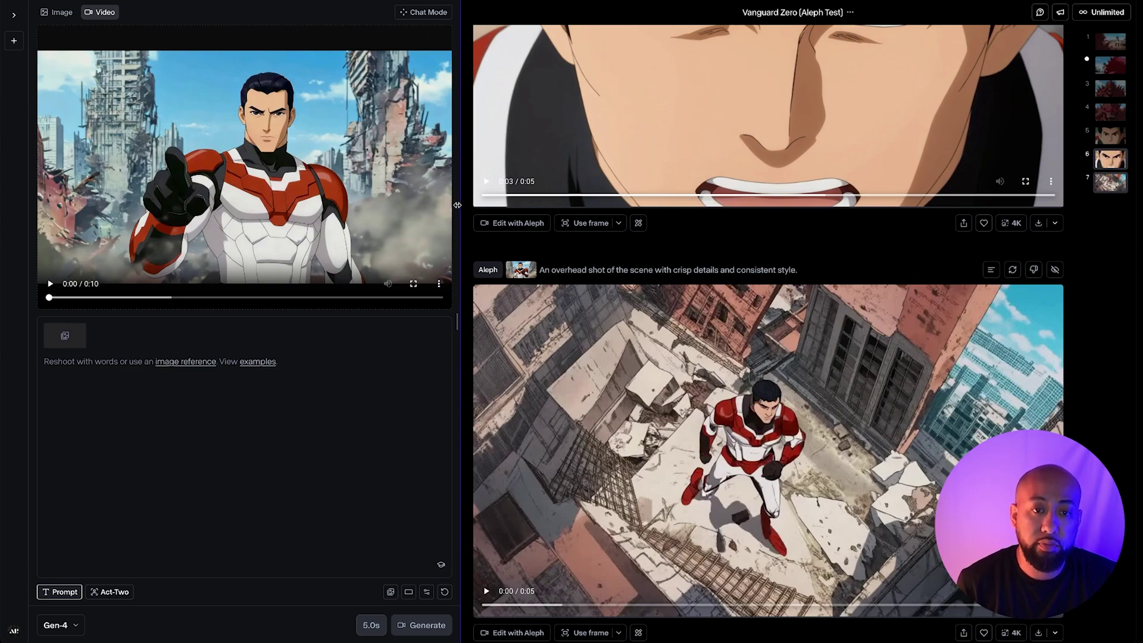
Step: Widen the video prompt area and play the clip generated from "Change character with the one from the image"
drag(457, 205, 512, 204)
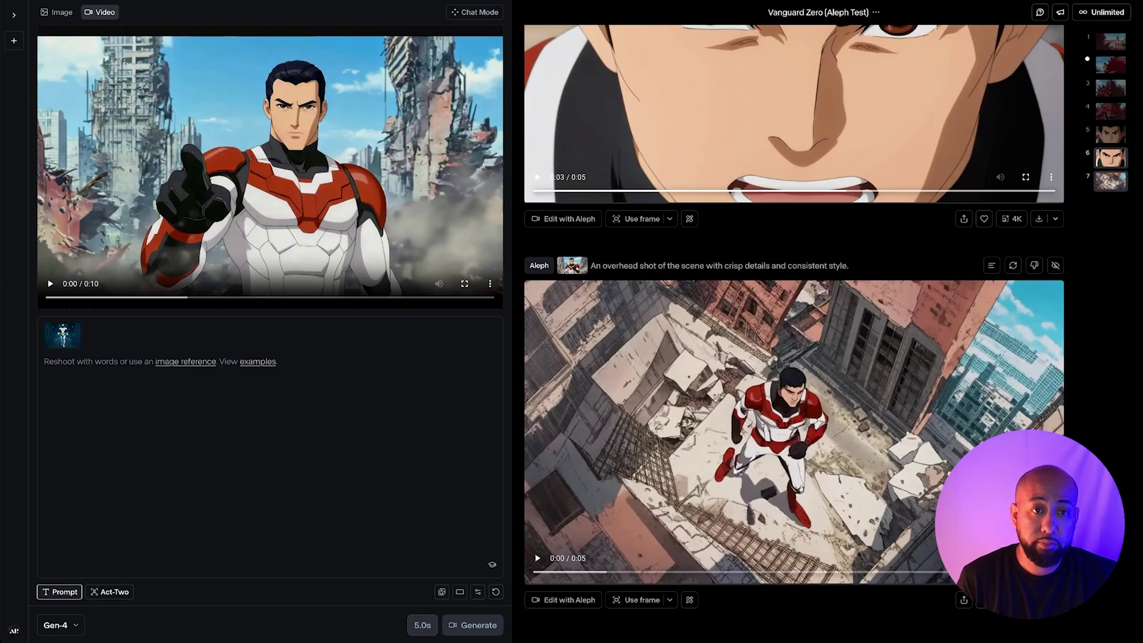
mouse_move(71, 349)
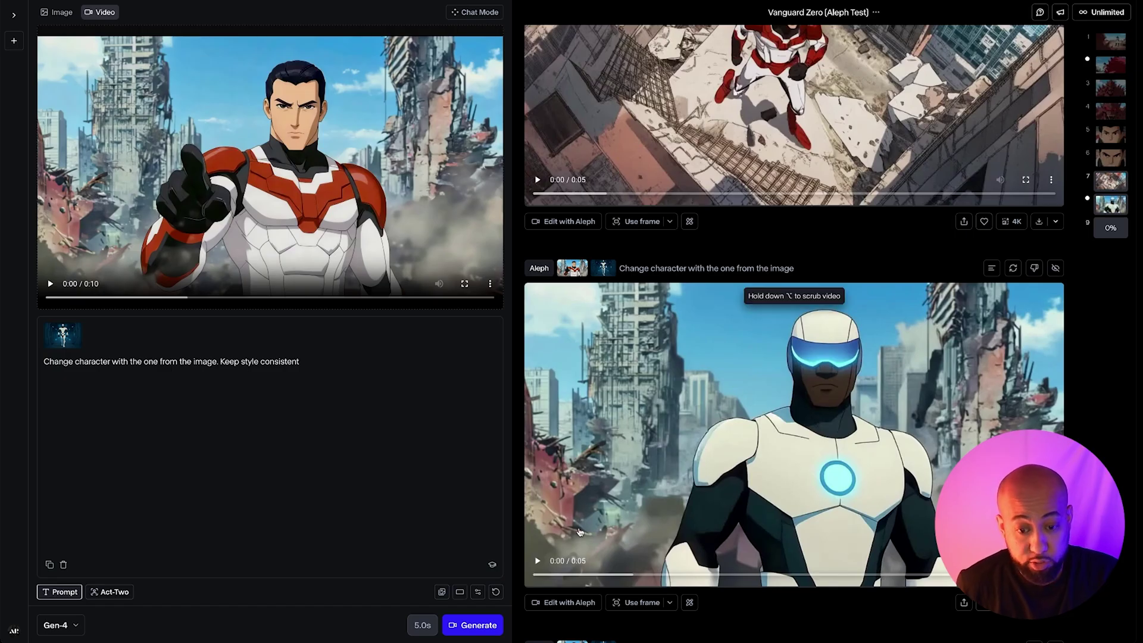
click(536, 561)
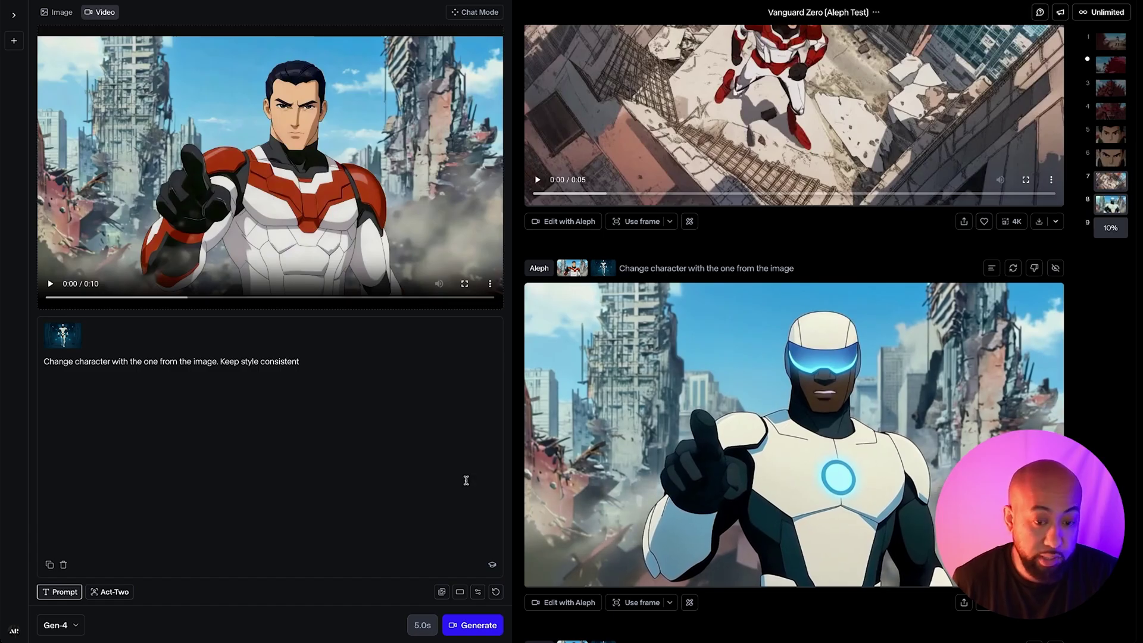
Step: Load the white-suited character clip for editing with Aleph, and replace the prompt and its image reference with "Change camera angle to side view"
click(570, 602)
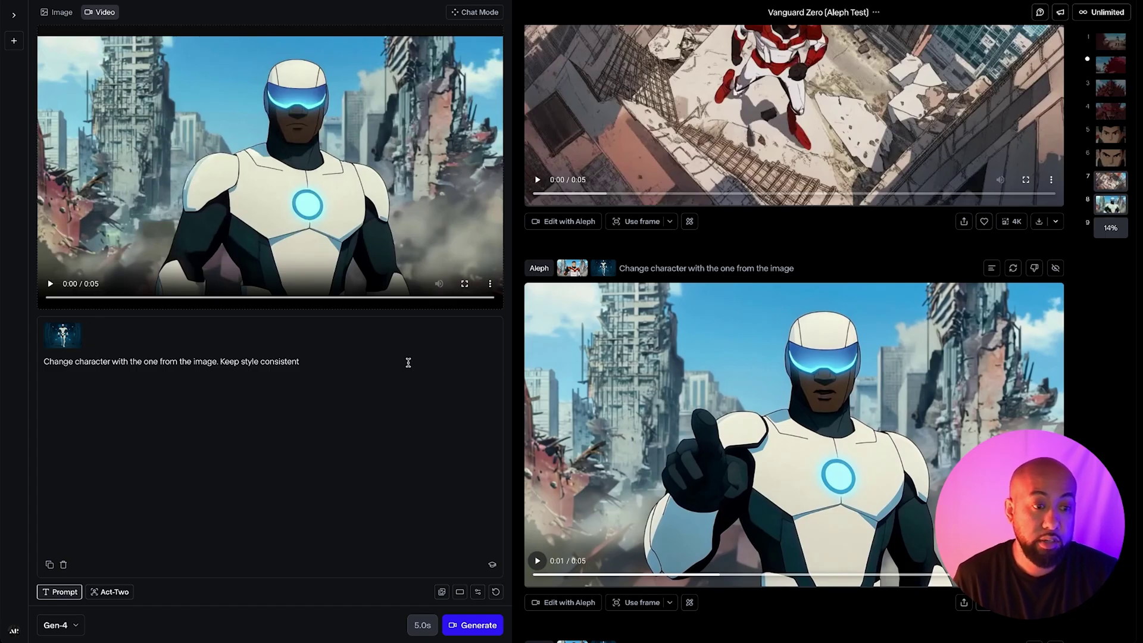
click(95, 362)
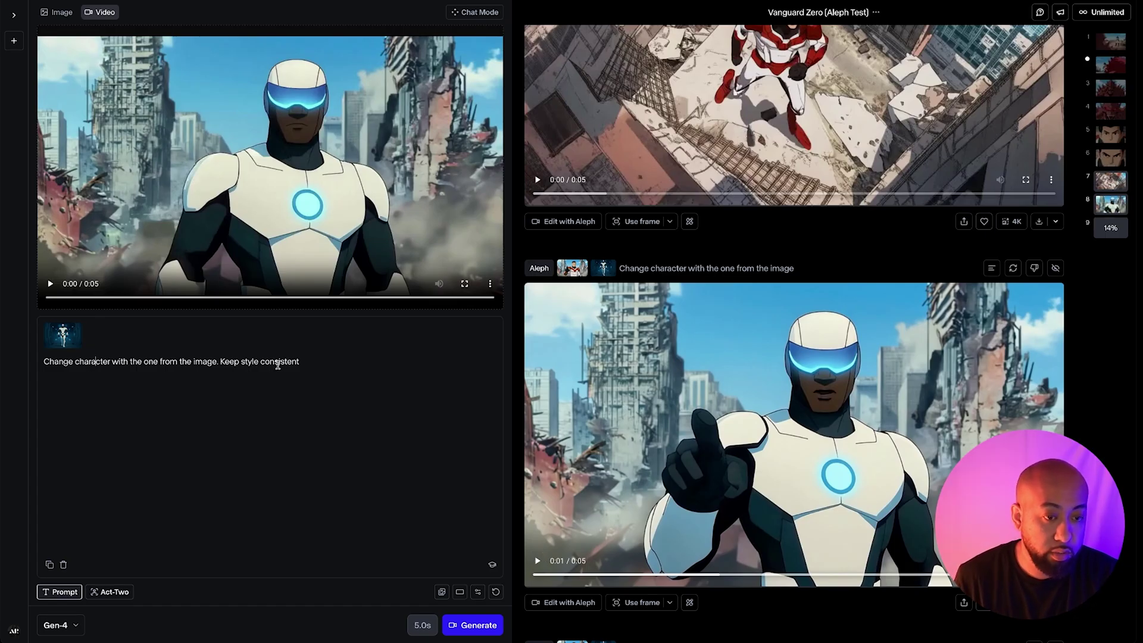
drag(308, 360, 29, 365)
text(Change camera angle to)
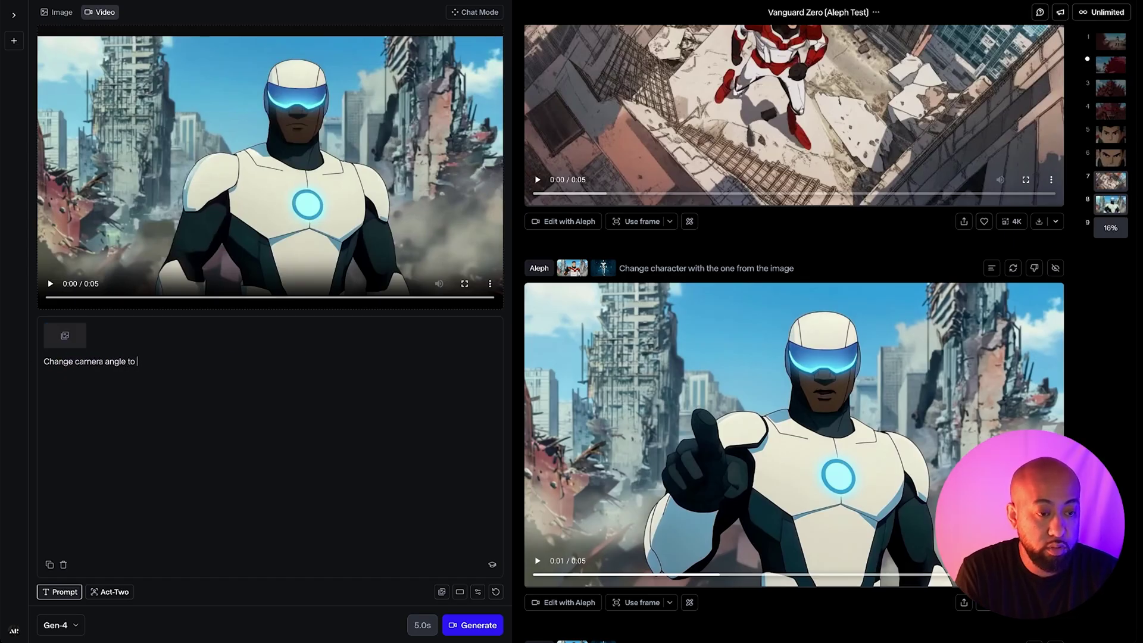
text( side )
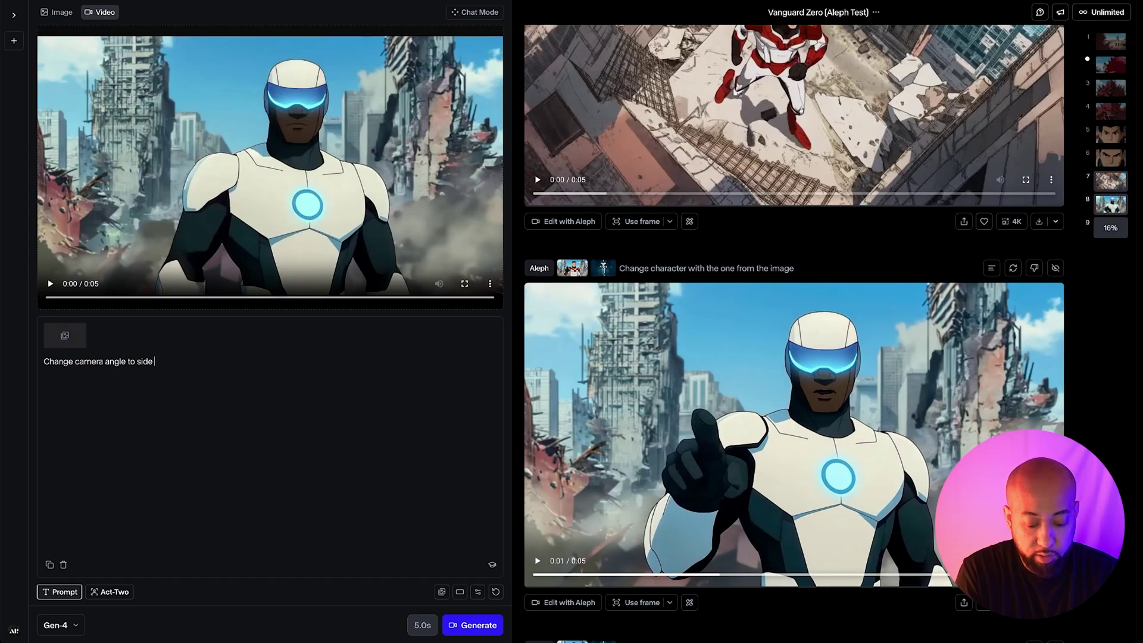
text(view)
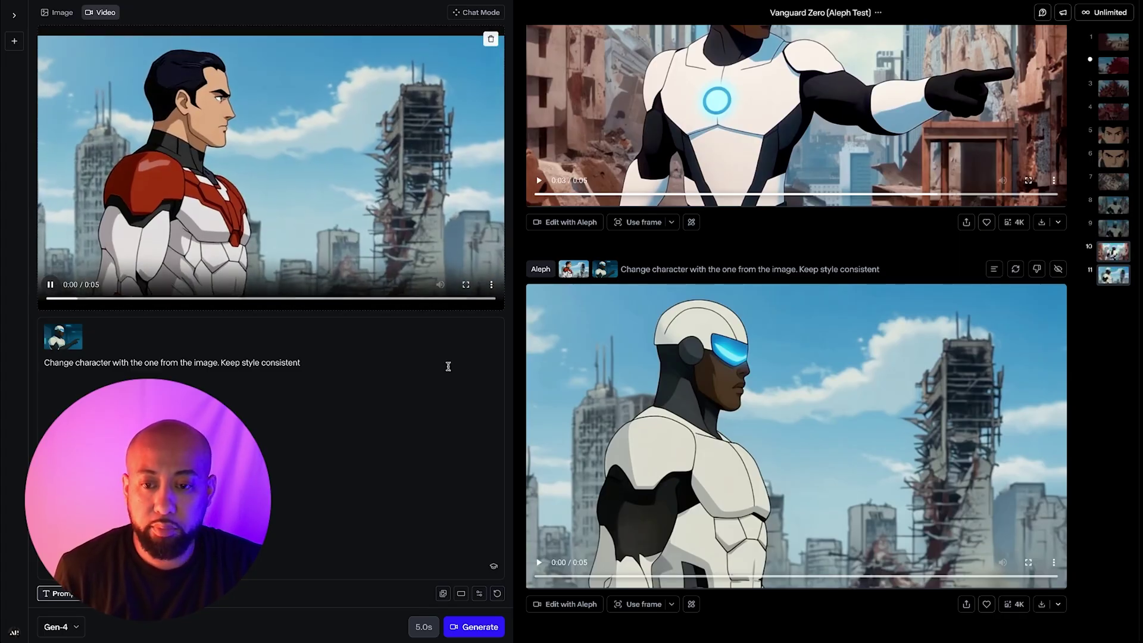
Step: Play the generated side-profile character swap, and enlarge its reference image IMG_1 to compare the character
click(538, 563)
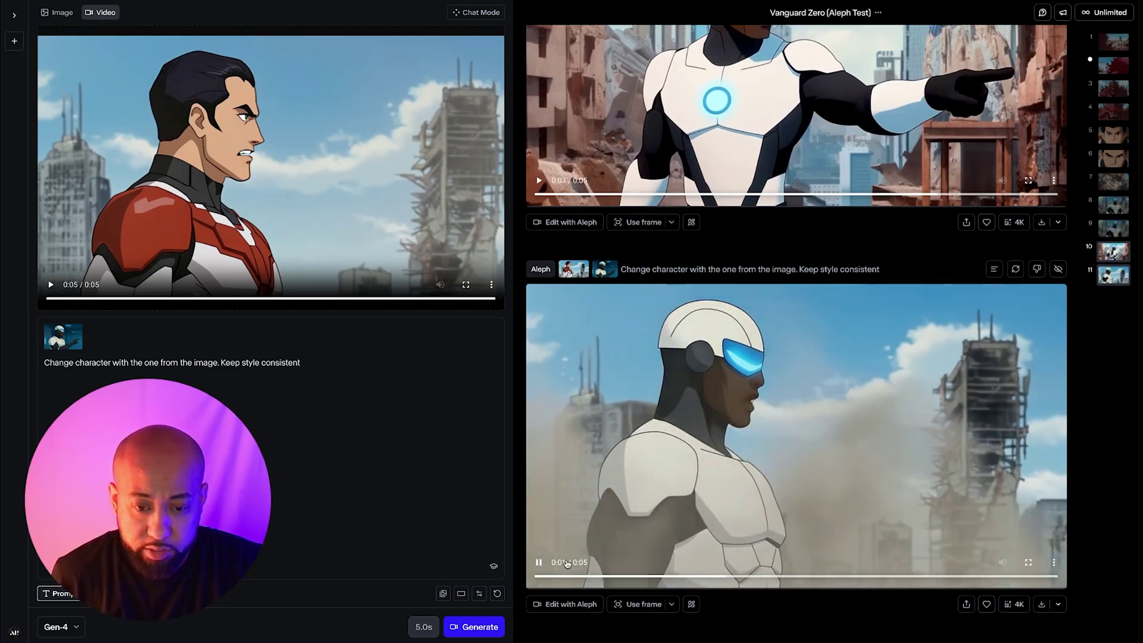
click(539, 563)
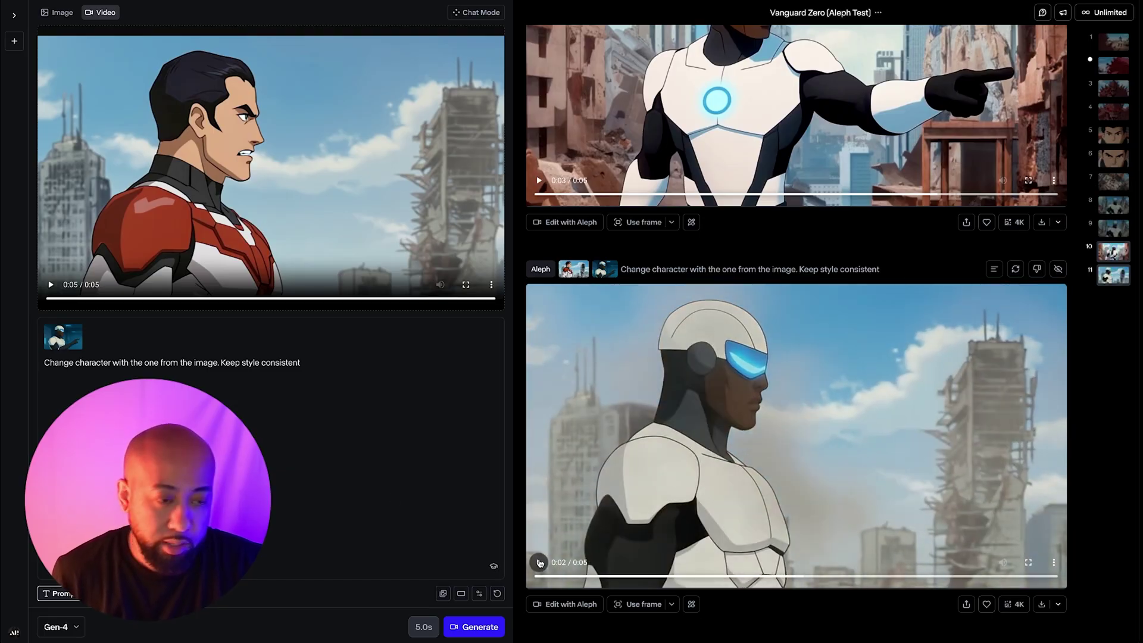
click(66, 331)
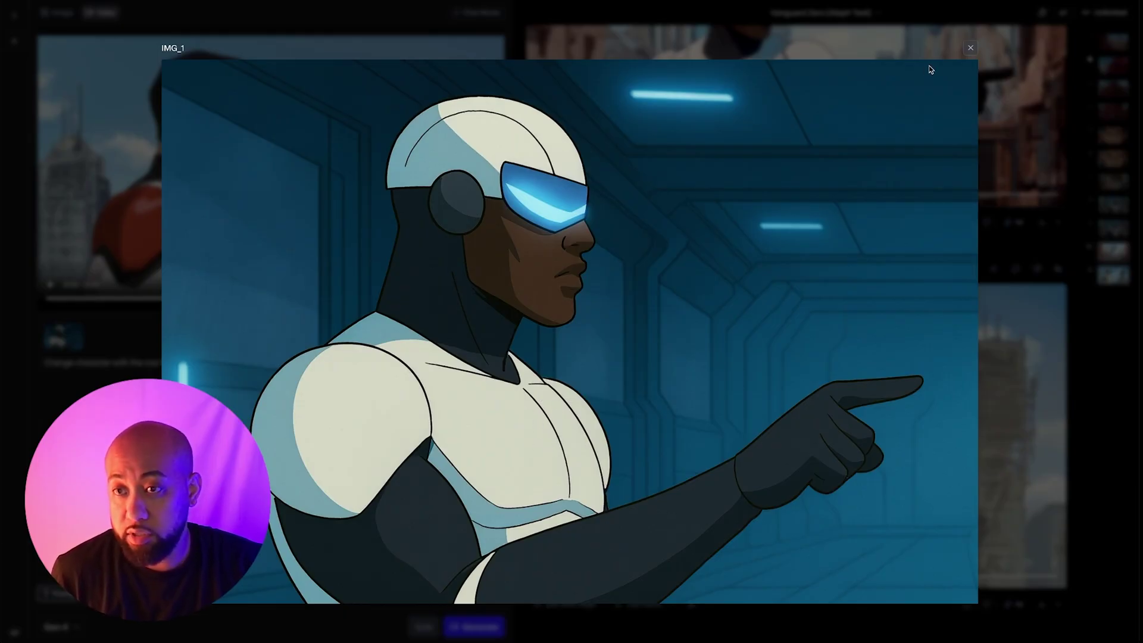
click(969, 50)
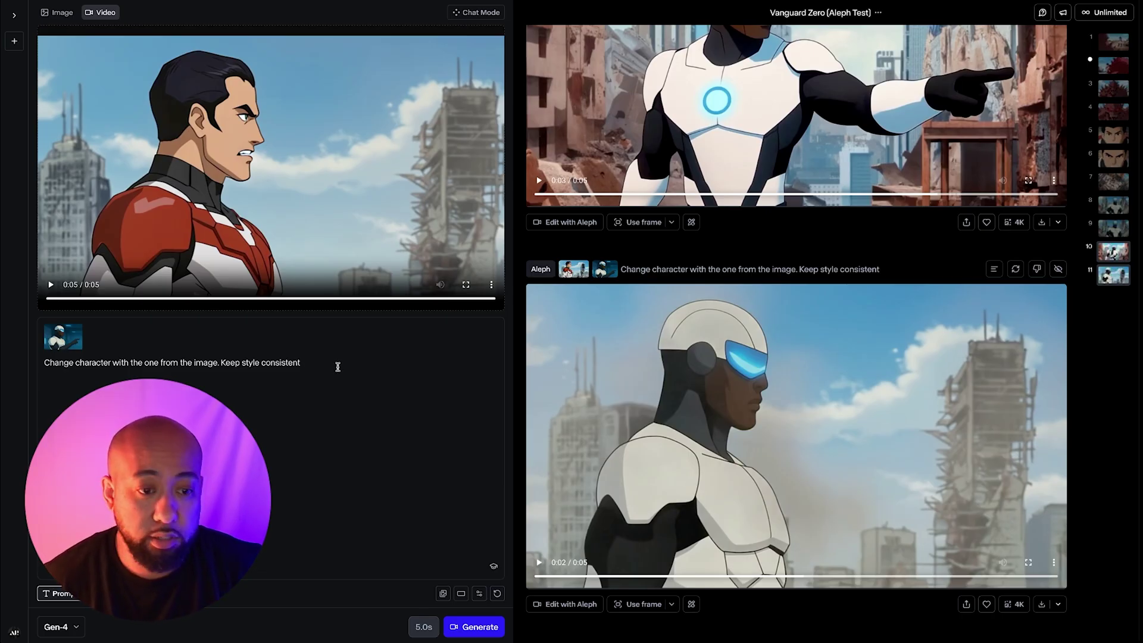
Step: Look back through the earlier side-view and front-facing clips of the white-suited character
click(327, 366)
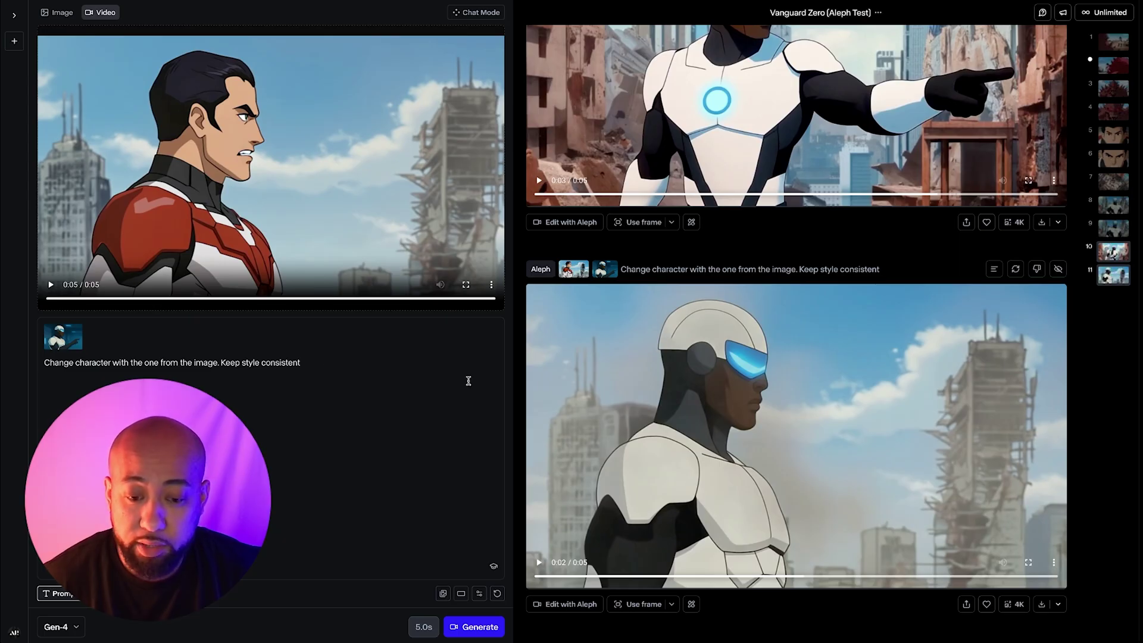
scroll(618, 396, up, 5)
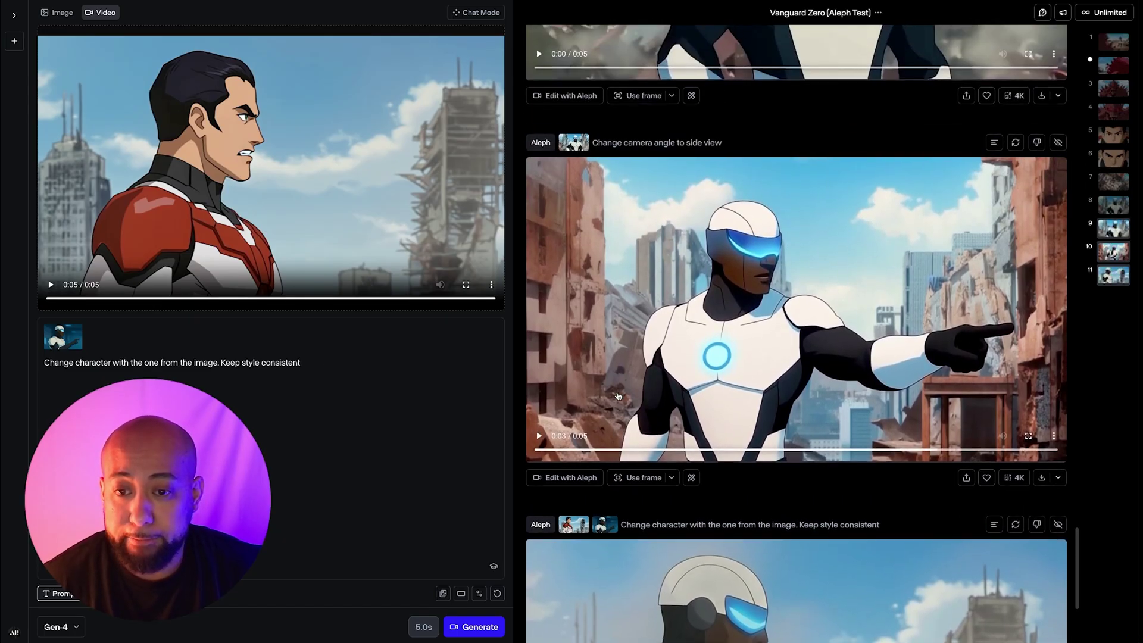
scroll(617, 396, up, 3)
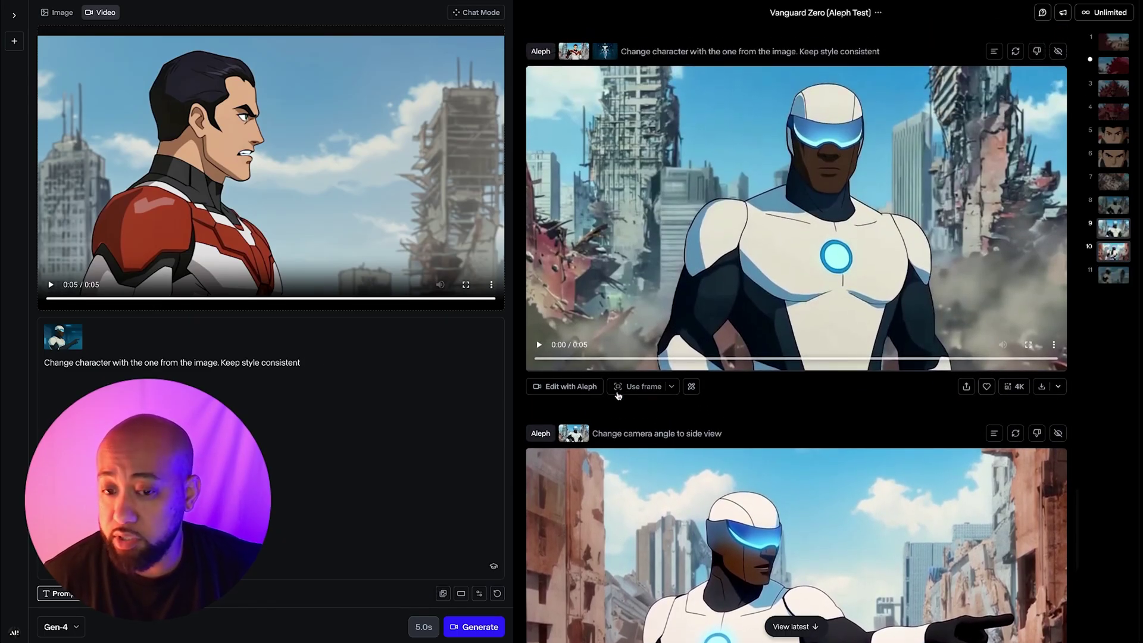